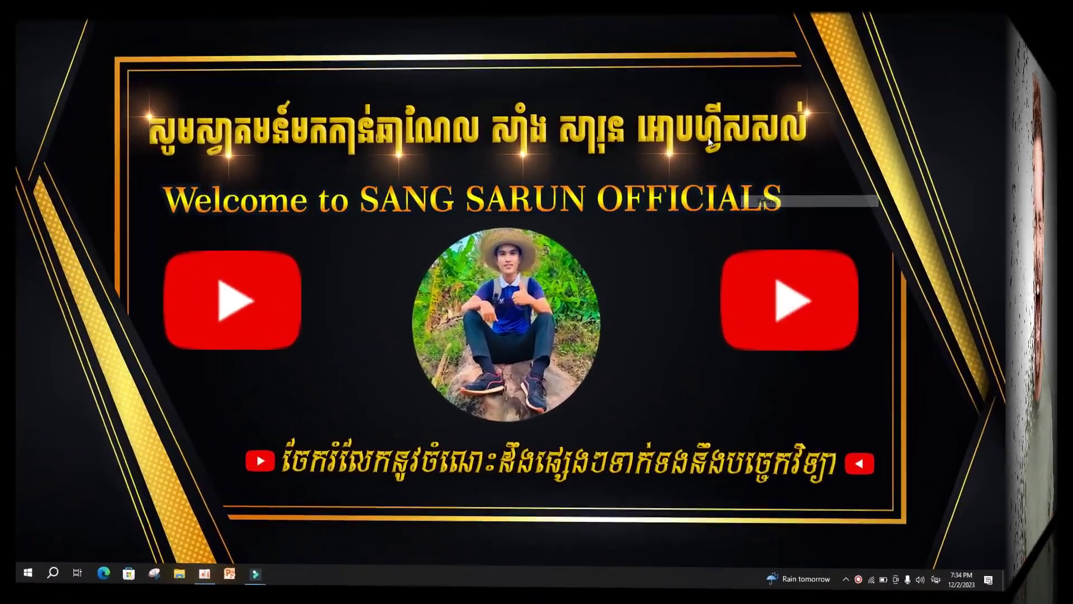
Step: Refresh the desktop several times before starting
right_click(750, 132)
click(771, 167)
right_click(733, 135)
click(759, 167)
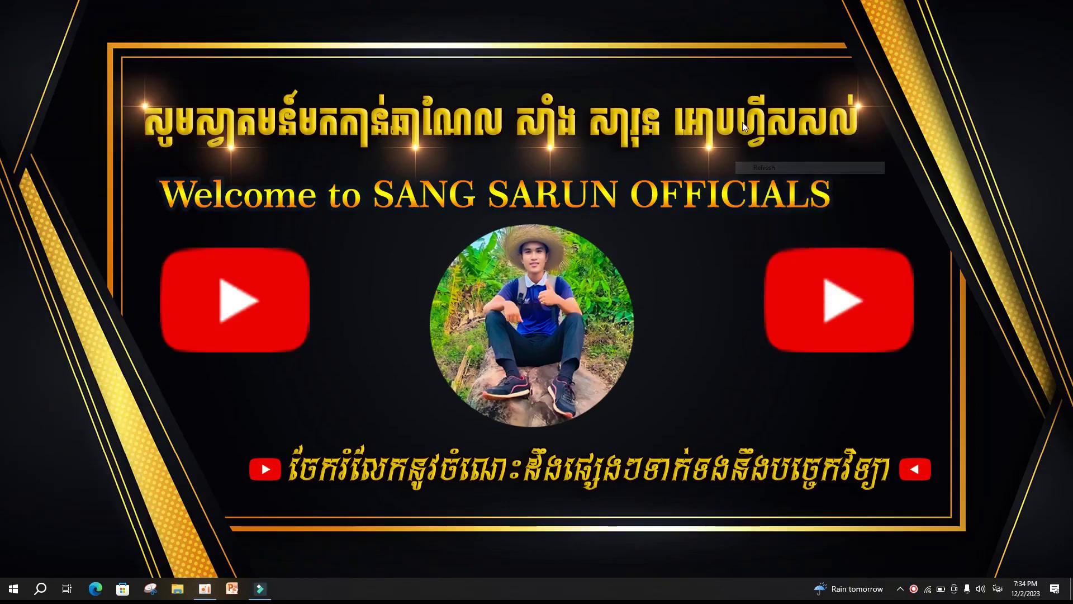
right_click(742, 122)
click(766, 156)
right_click(750, 111)
click(774, 146)
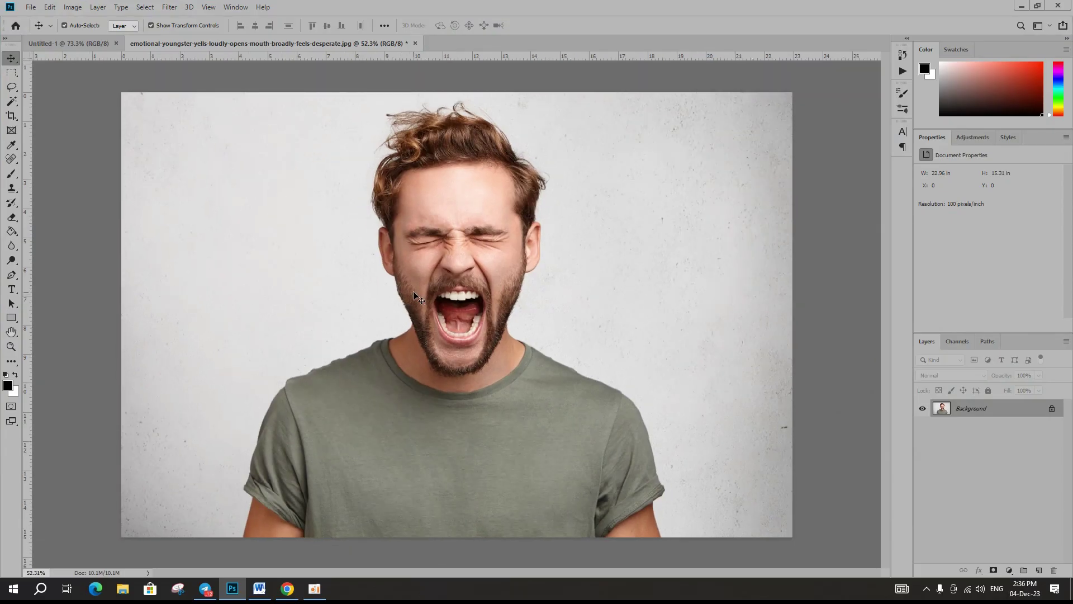
Step: Select the man with Select > Subject and mask Layer 0 to hide the wall
scroll(467, 255, up, 1)
scroll(400, 287, down, 1)
click(145, 7)
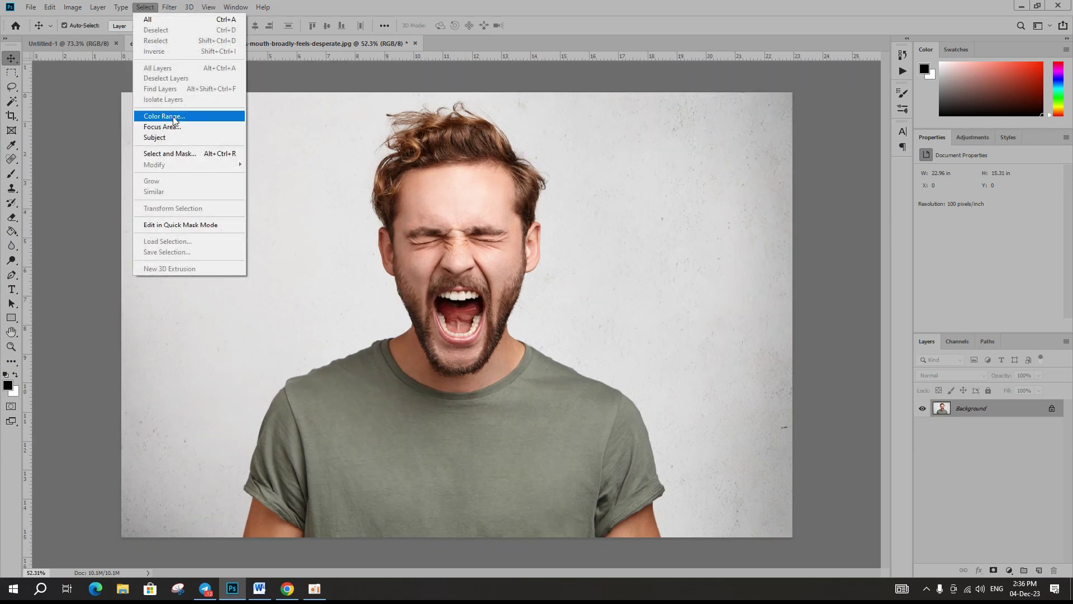
click(186, 138)
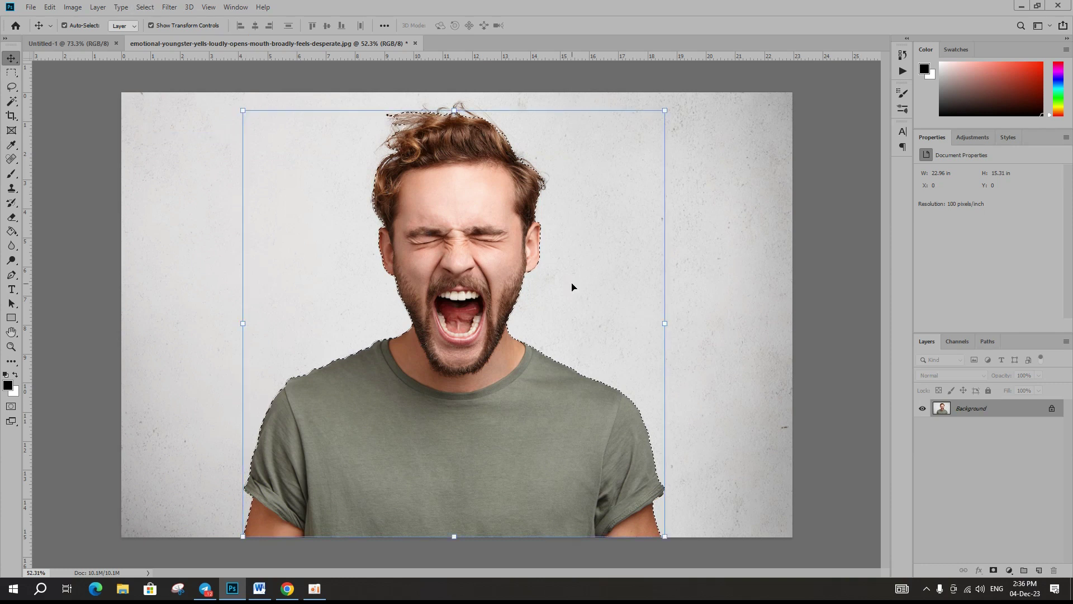
click(993, 570)
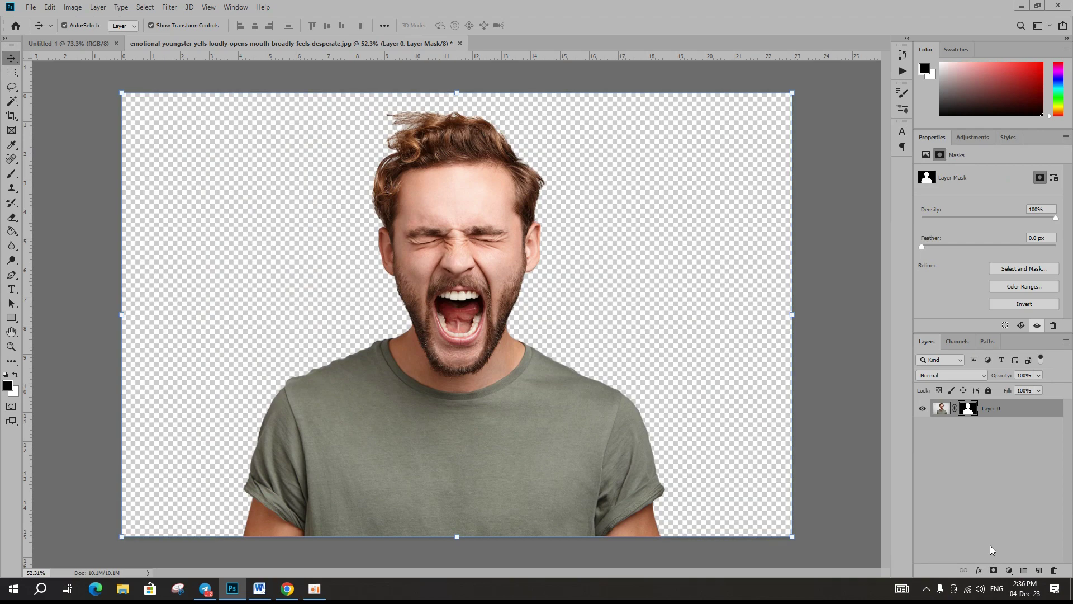
Step: In Select and Mask, refine the stray hair and wispy fringe along the top
right_click(970, 410)
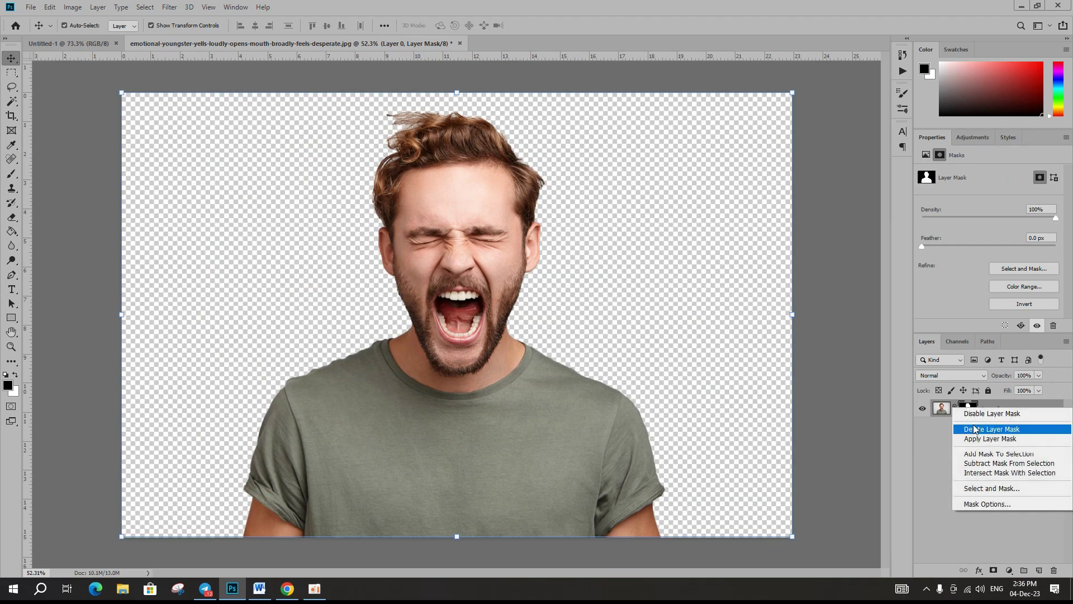
click(992, 489)
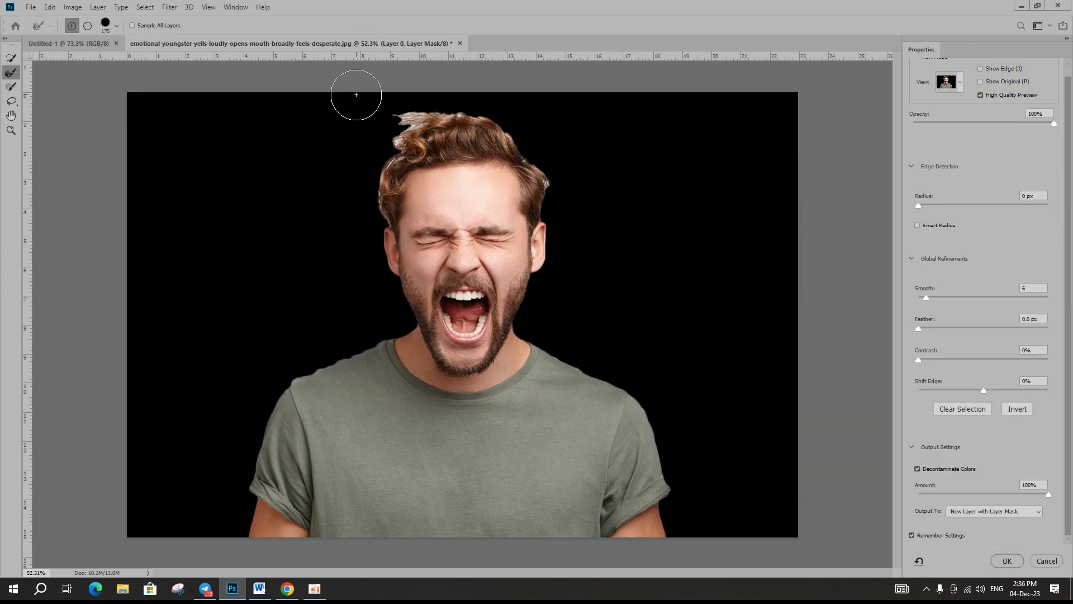
scroll(356, 94, up, 2)
key(bracketleft)
key(bracketleft)
key(bracketleft)
drag(383, 96, 434, 102)
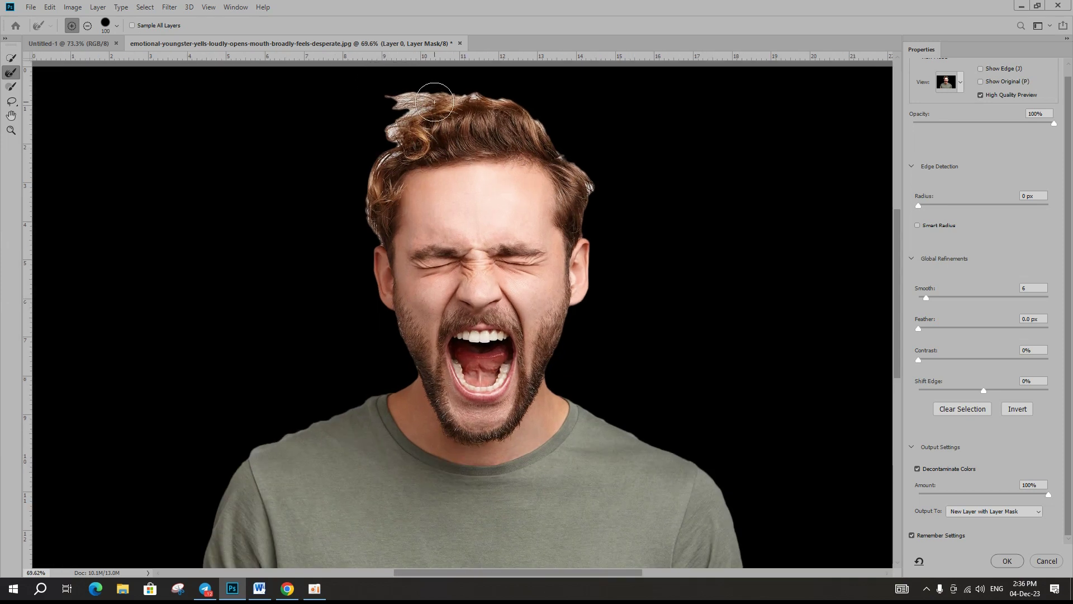
scroll(447, 96, up, 1)
key(bracketleft)
mouse_move(448, 96)
mouse_down()
mouse_move(375, 173)
mouse_move(362, 272)
mouse_up()
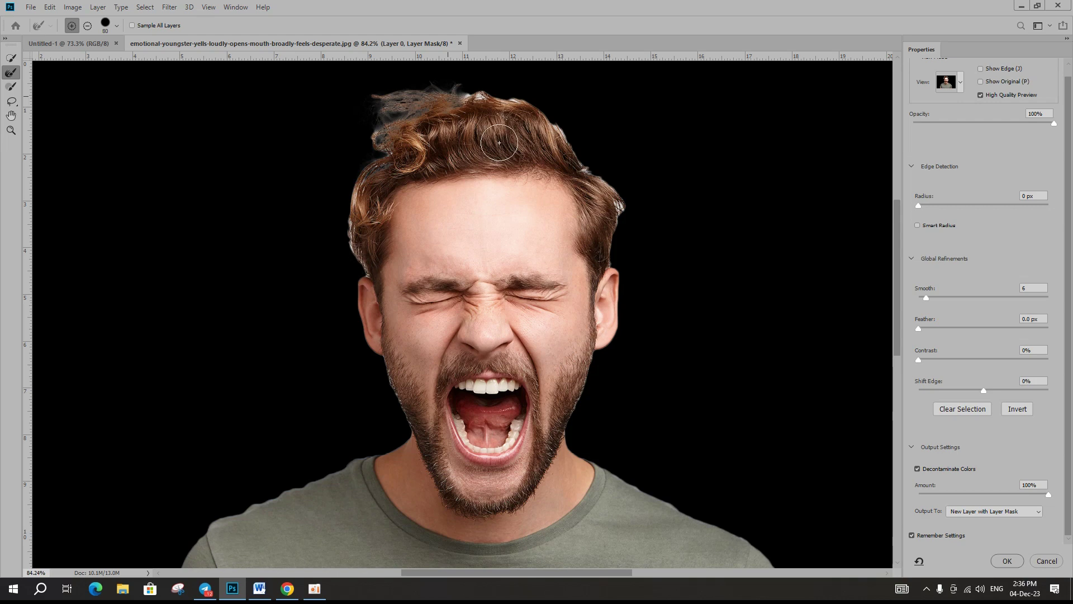
Step: Refine the jaw and beard edge, outputting as a new layer with layer mask
scroll(499, 143, up, 1)
scroll(479, 136, up, 1)
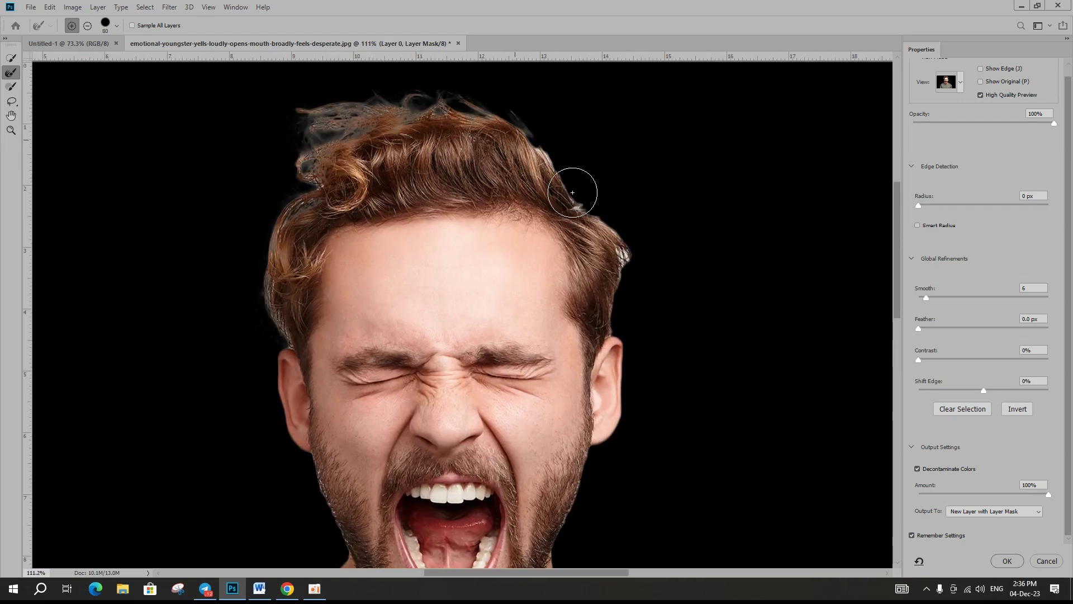
drag(658, 390, 647, 211)
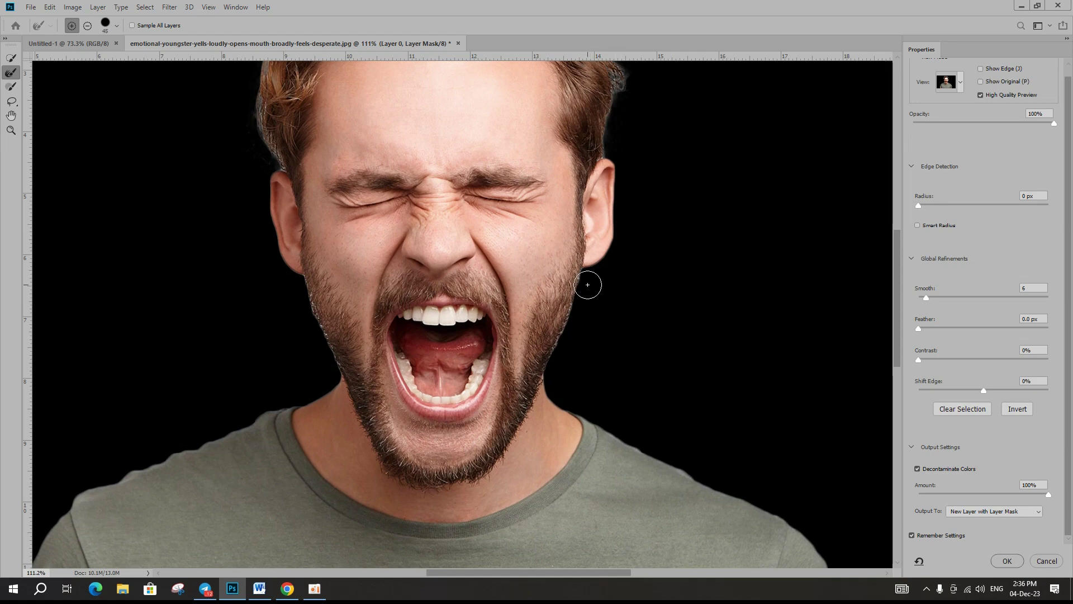
drag(307, 282, 334, 382)
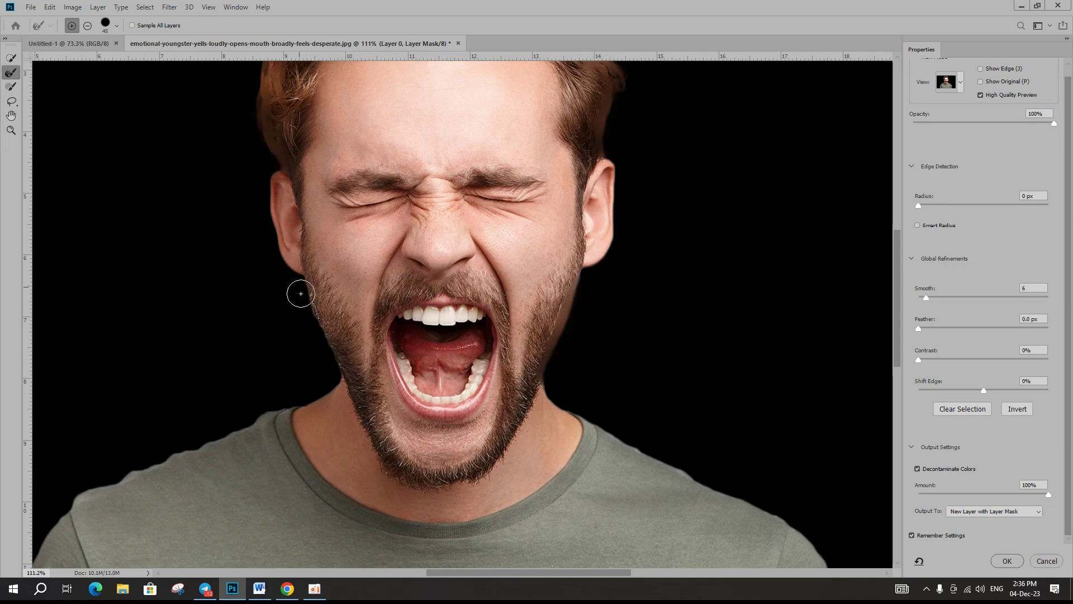
drag(626, 433, 551, 321)
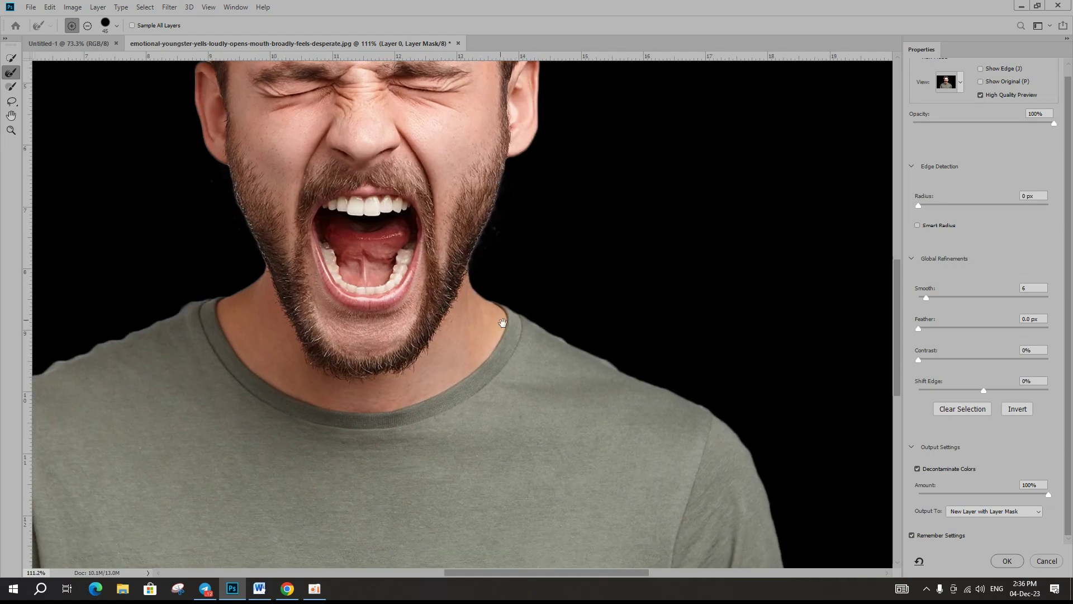
click(1011, 562)
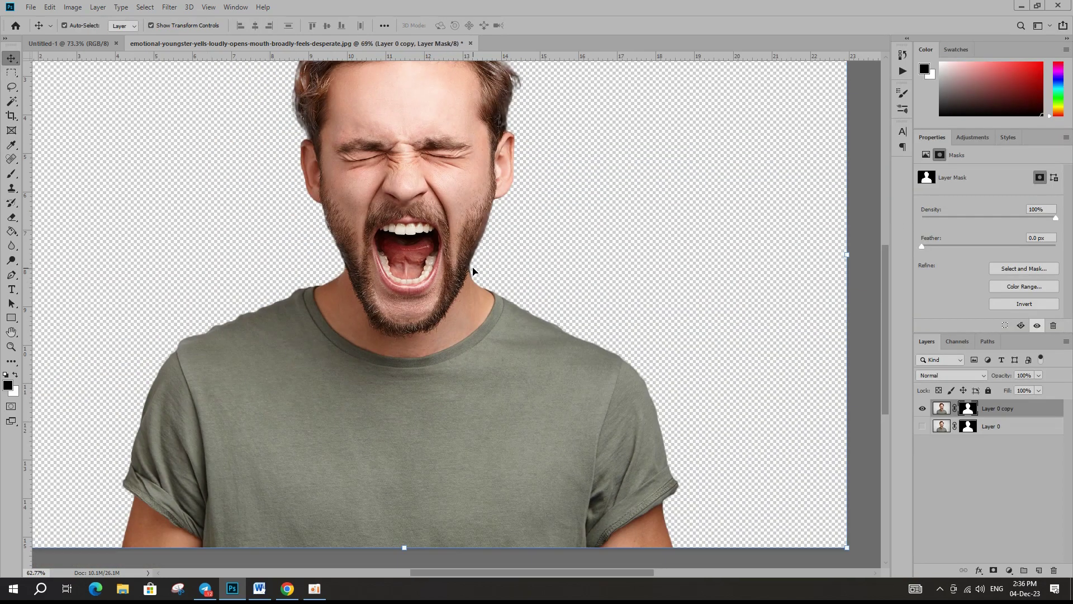
Step: Drag the cut-out man on Layer 0 copy rightward, leaving space on the left
scroll(470, 273, down, 5)
scroll(473, 271, up, 2)
scroll(471, 266, up, 1)
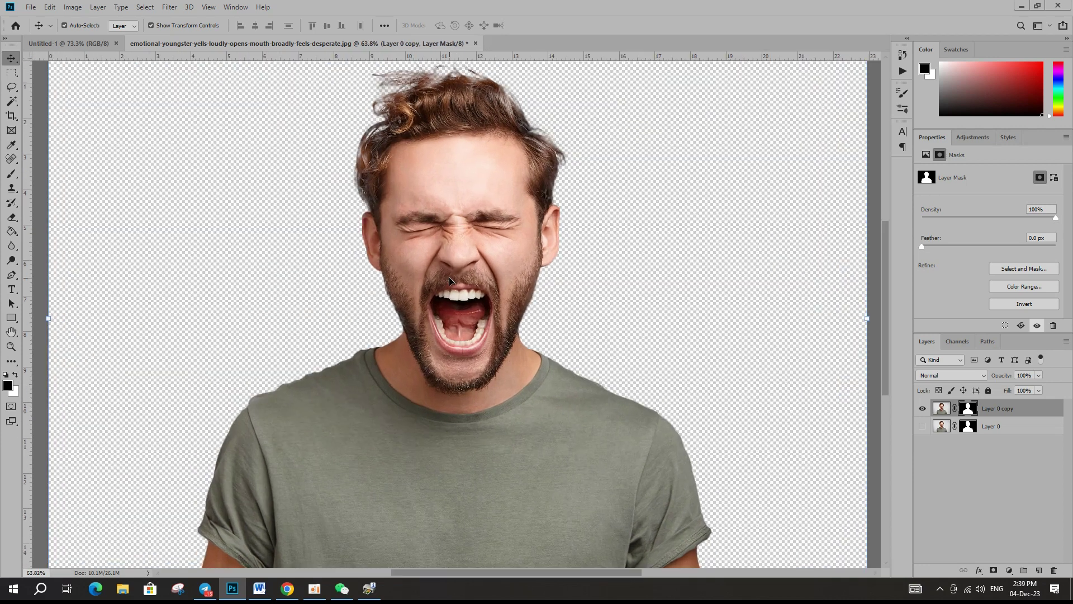
scroll(448, 277, down, 2)
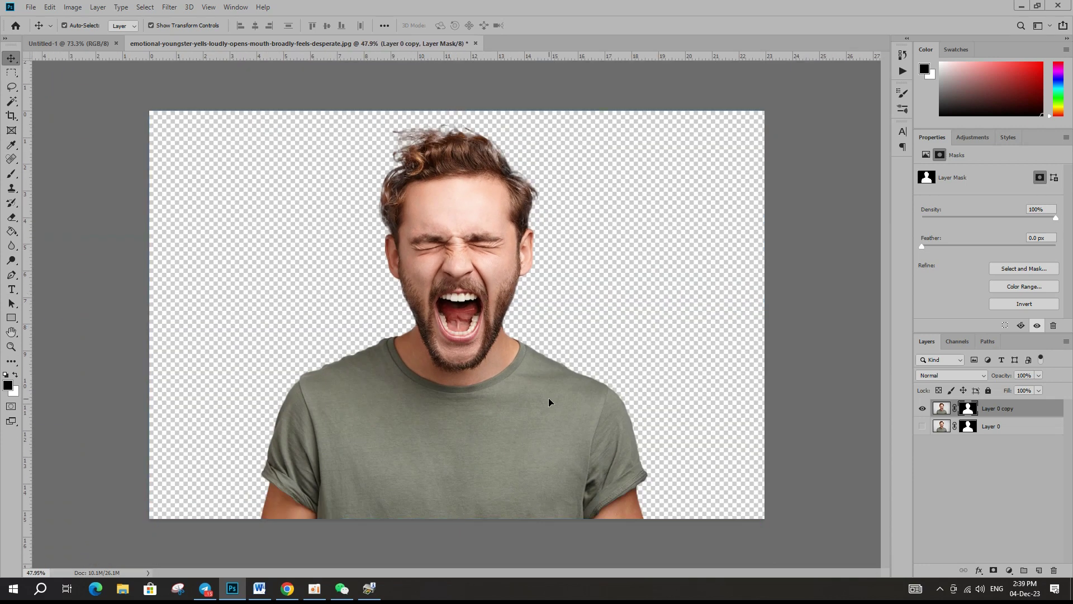
drag(549, 397, 625, 404)
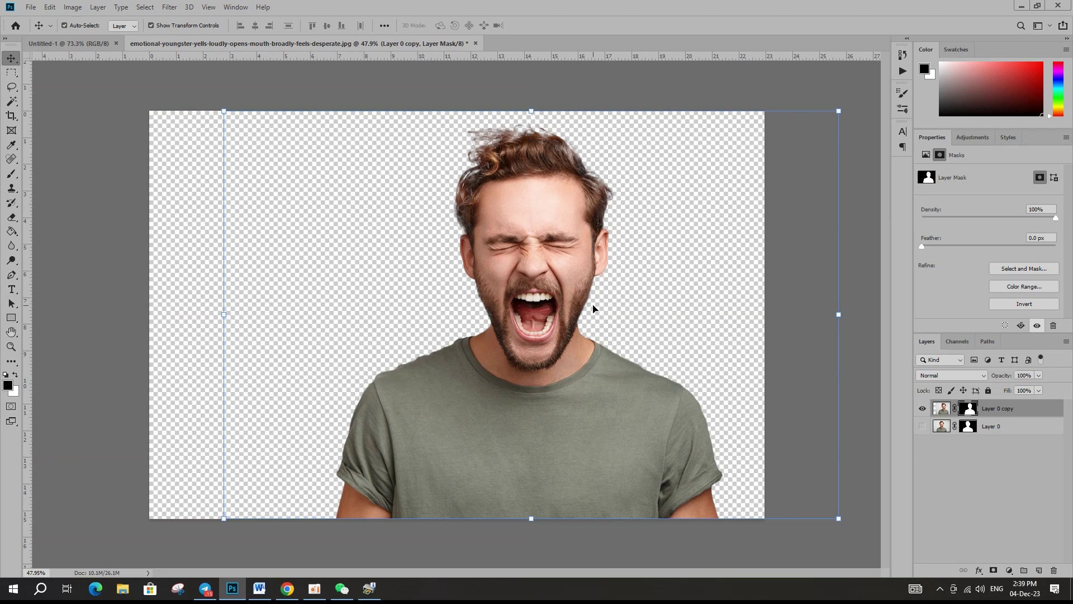
Step: Duplicate Layer 0 copy as a new layer named man1
click(996, 415)
right_click(987, 407)
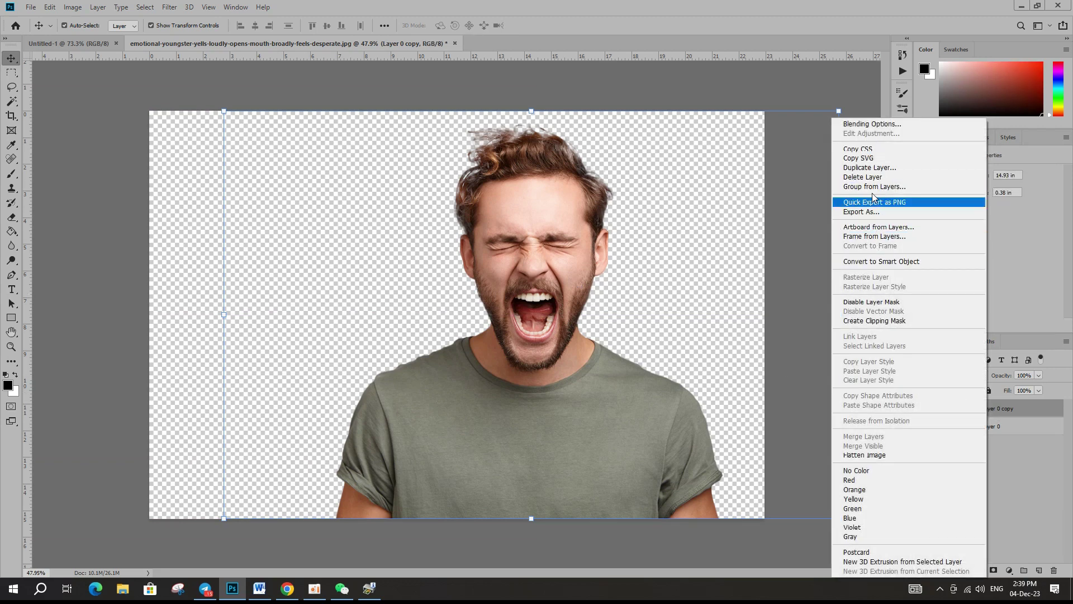
click(880, 167)
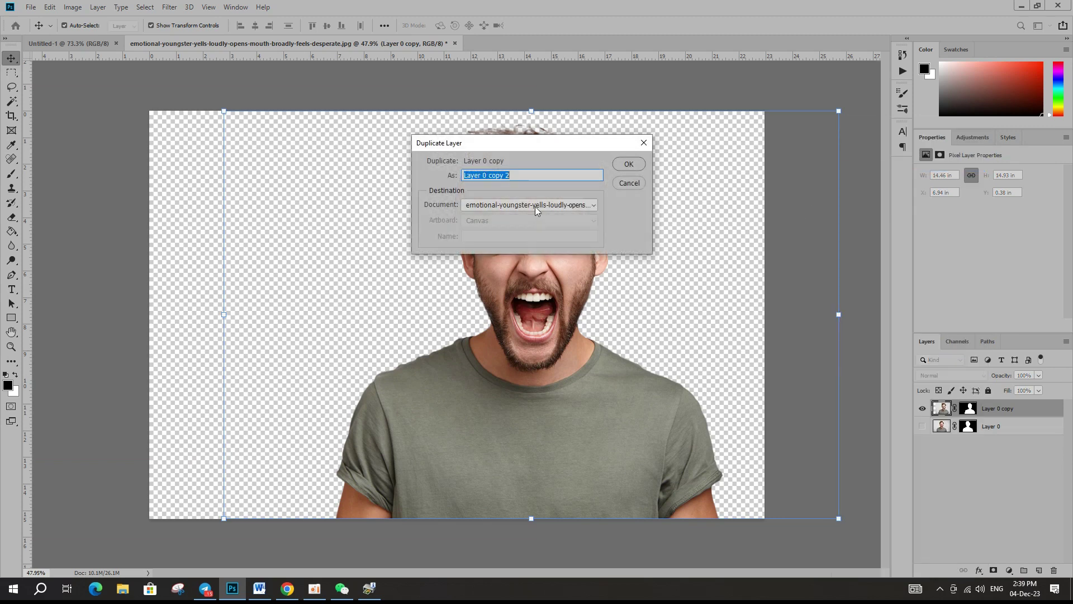
drag(552, 147, 741, 159)
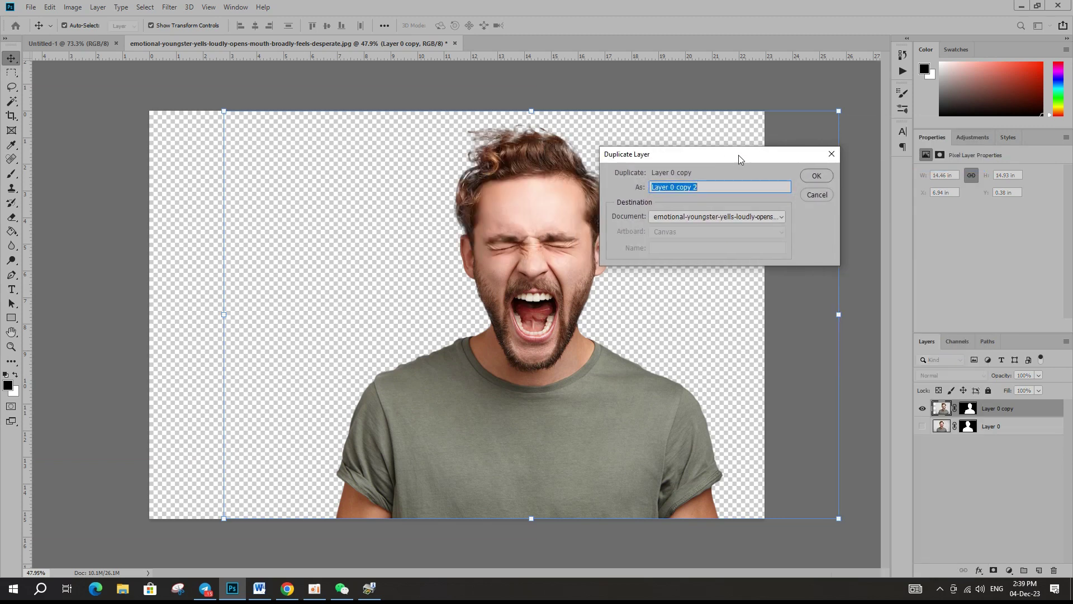
text(man1)
click(816, 175)
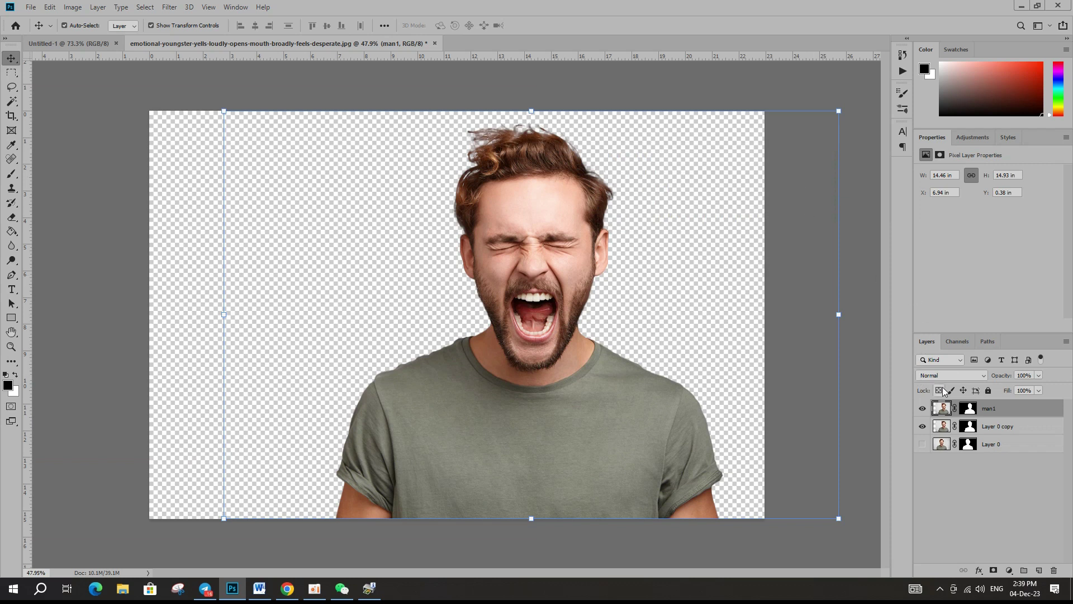
Step: Apply the layer masks permanently on man1 and Layer 0 copy
right_click(968, 410)
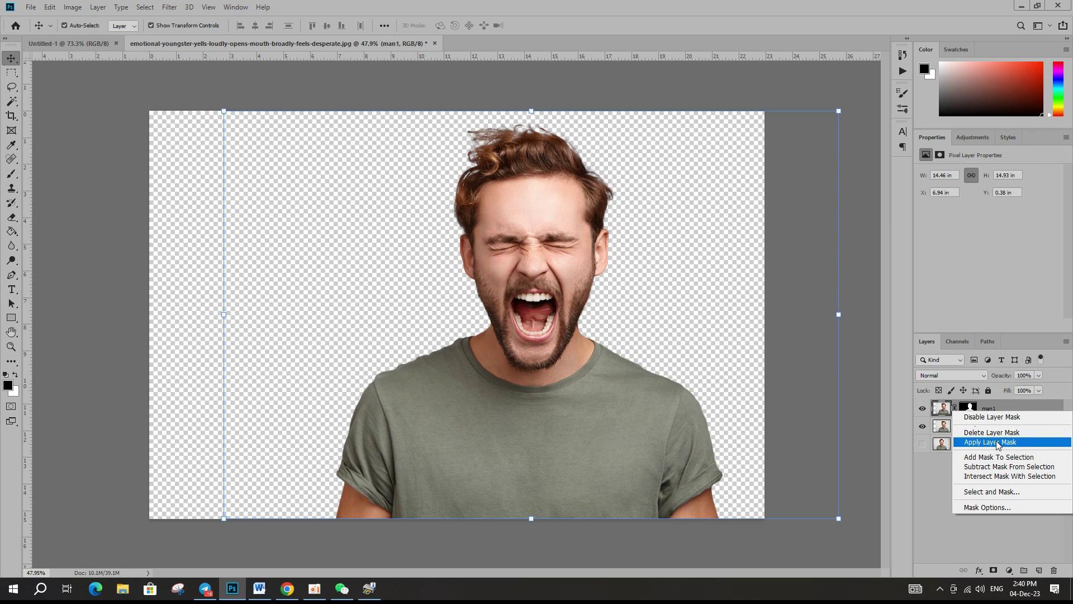
click(998, 445)
right_click(969, 428)
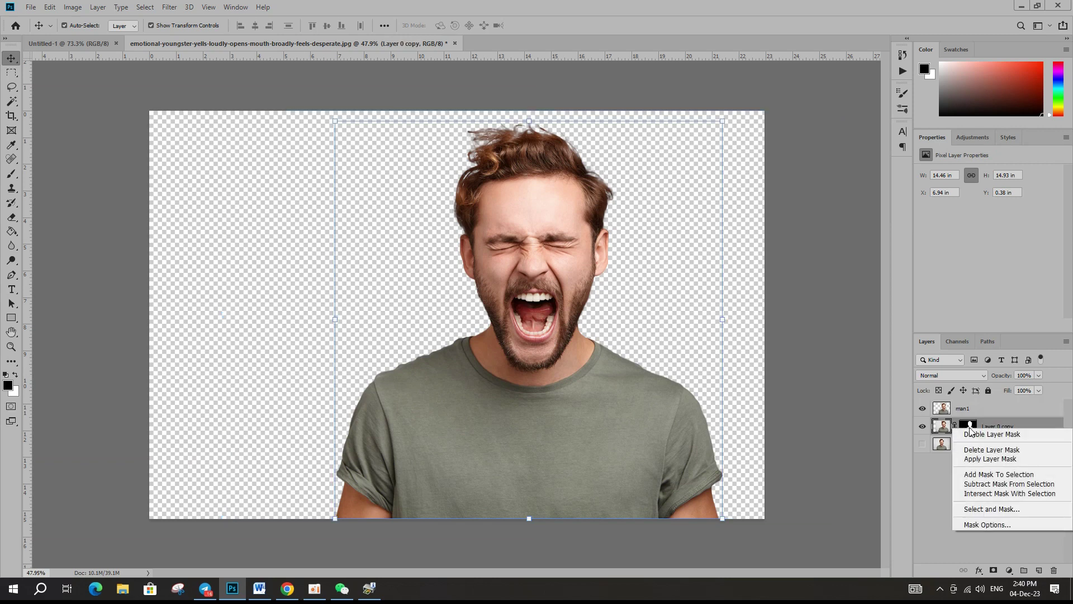
click(990, 459)
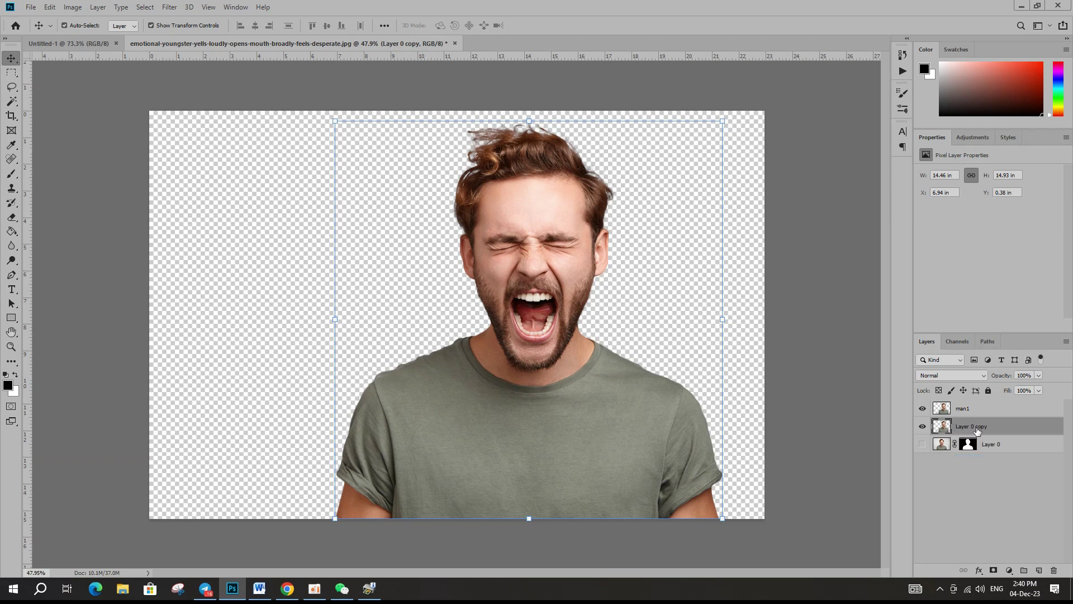
Step: In Liquify, Forward Warp the hair and forehead far out to the left
click(170, 6)
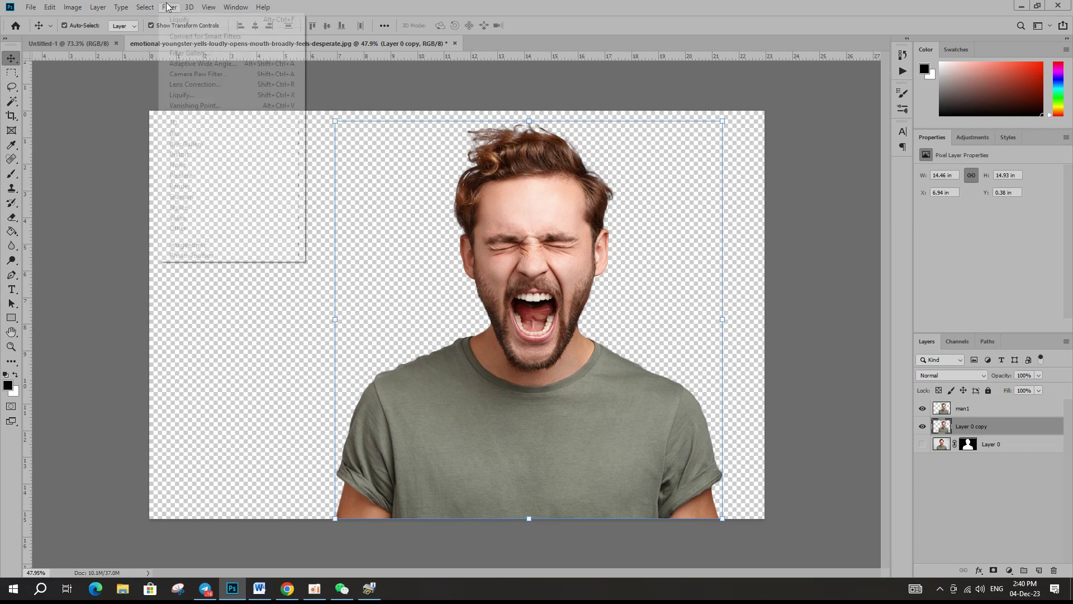
click(191, 95)
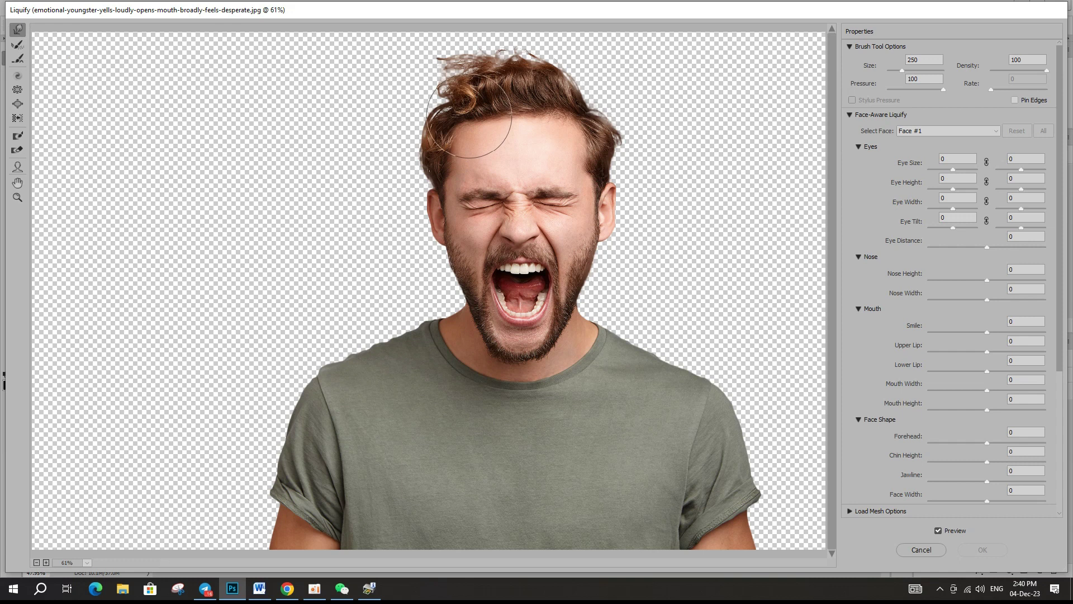
drag(473, 115, 308, 113)
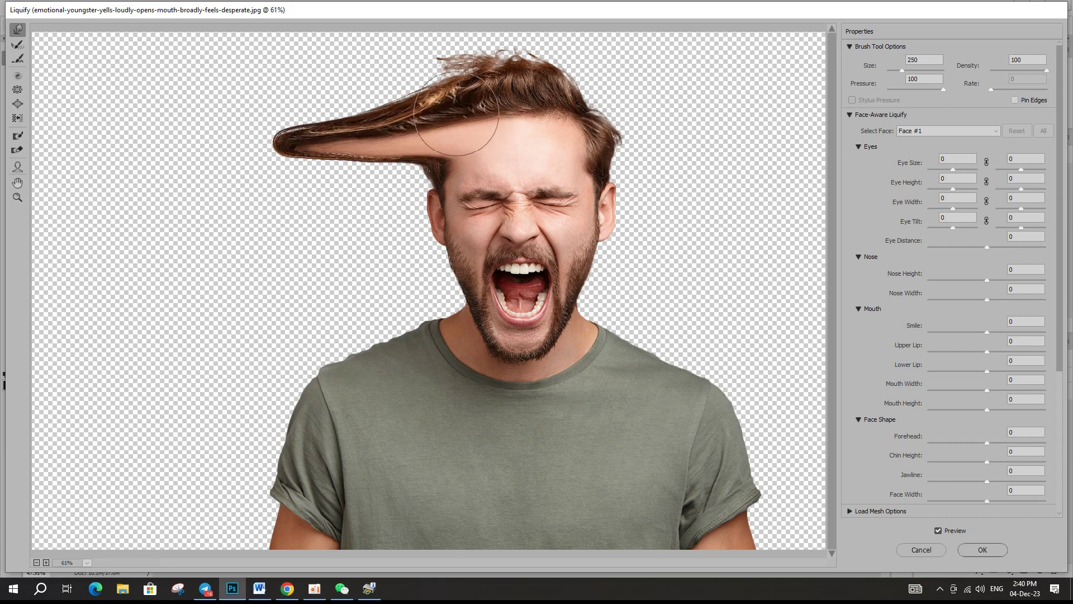
drag(486, 102, 323, 96)
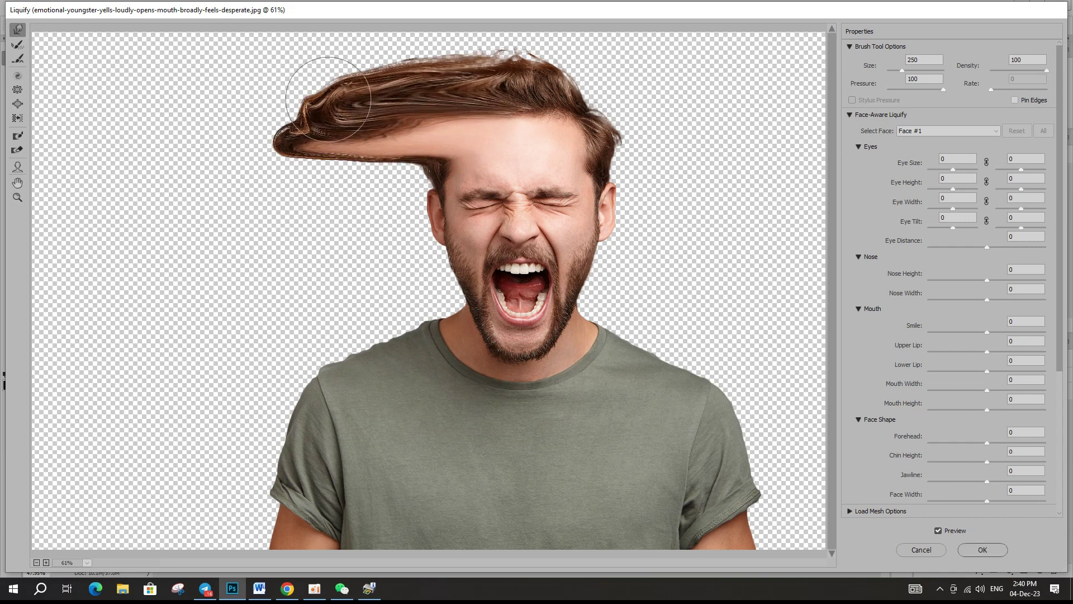
drag(442, 180, 209, 191)
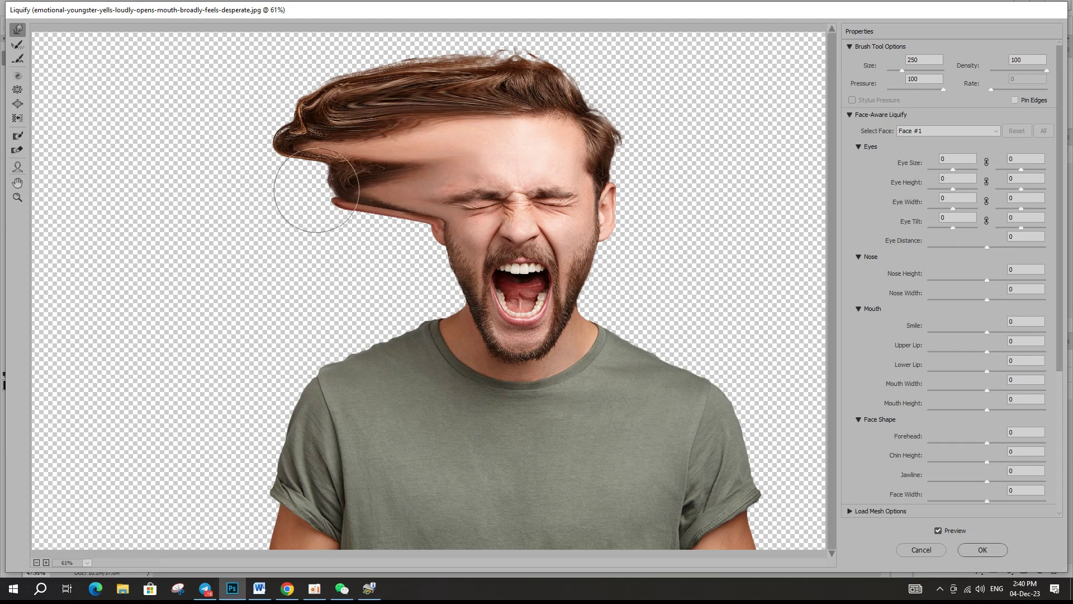
drag(363, 167, 253, 174)
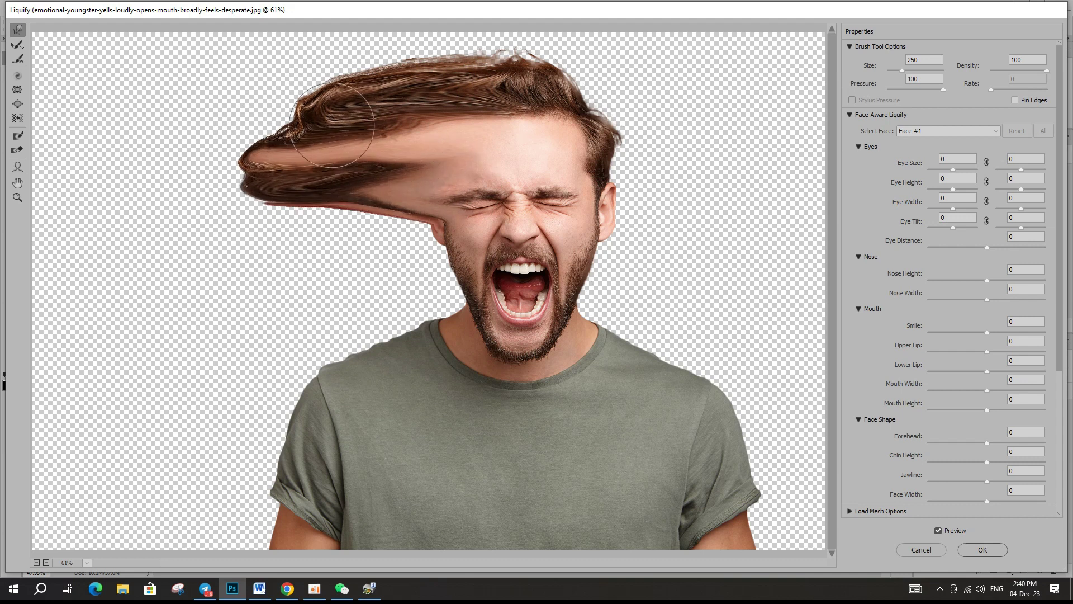
drag(330, 118, 269, 131)
drag(386, 100, 351, 116)
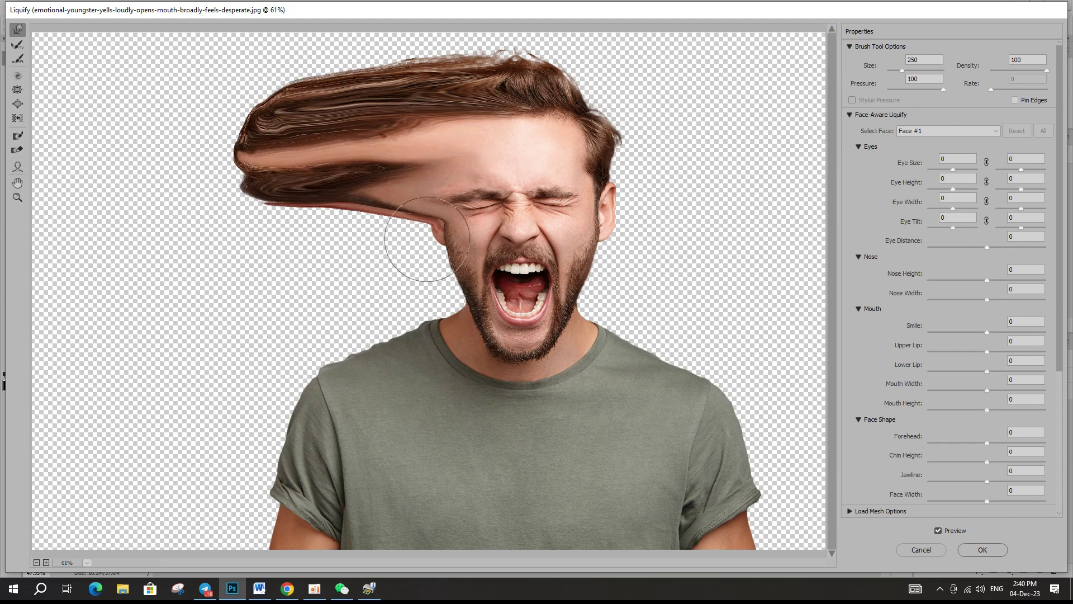
Step: Smear the left cheek, jaw and neck skin leftward
drag(407, 249, 324, 240)
drag(445, 241, 256, 240)
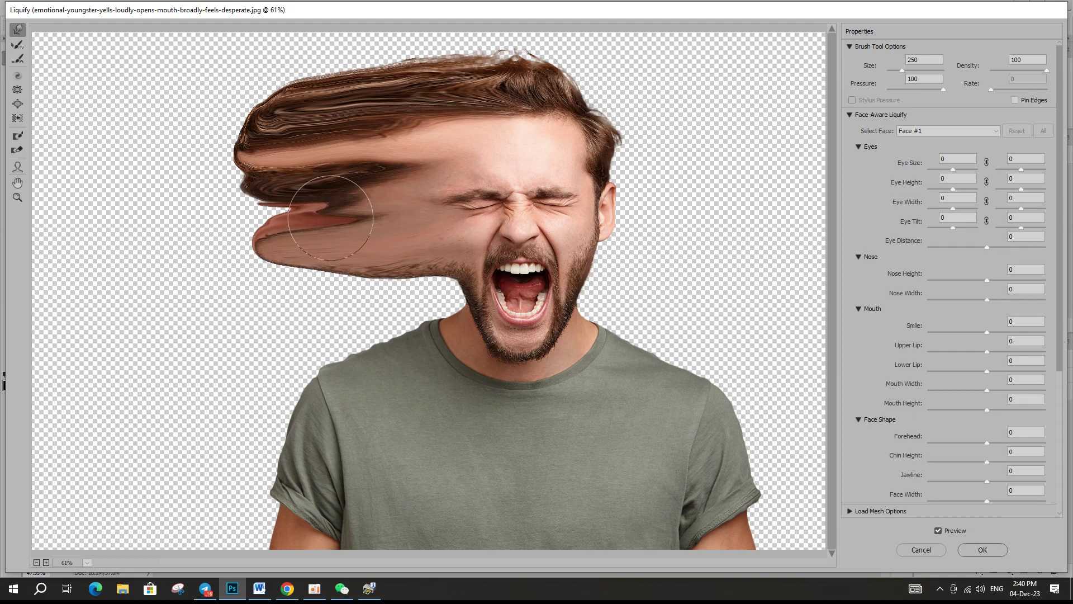
drag(341, 212, 229, 215)
drag(444, 290, 335, 319)
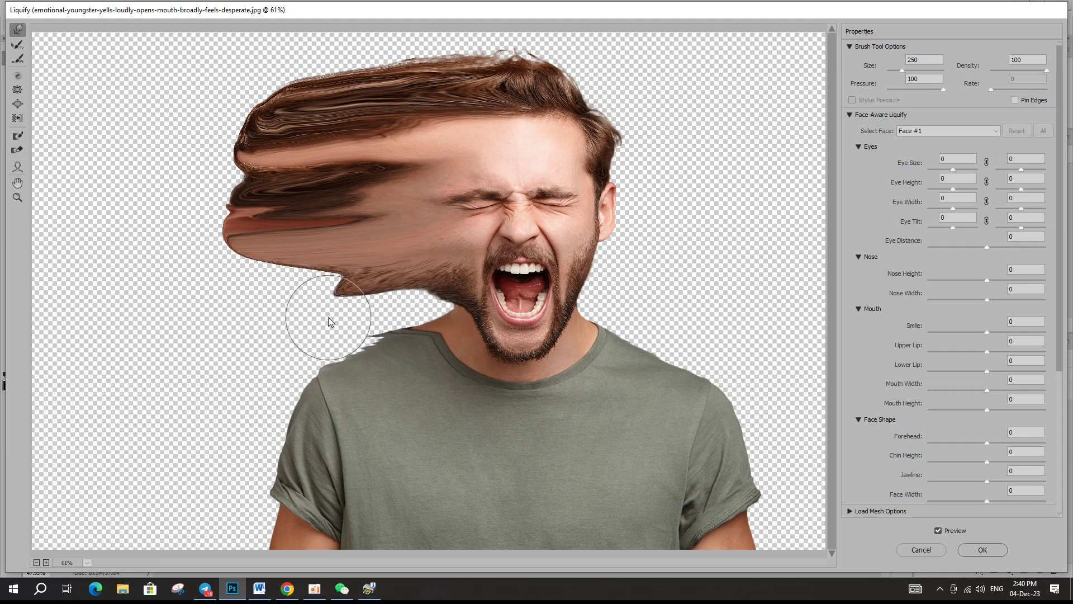
drag(431, 300, 375, 314)
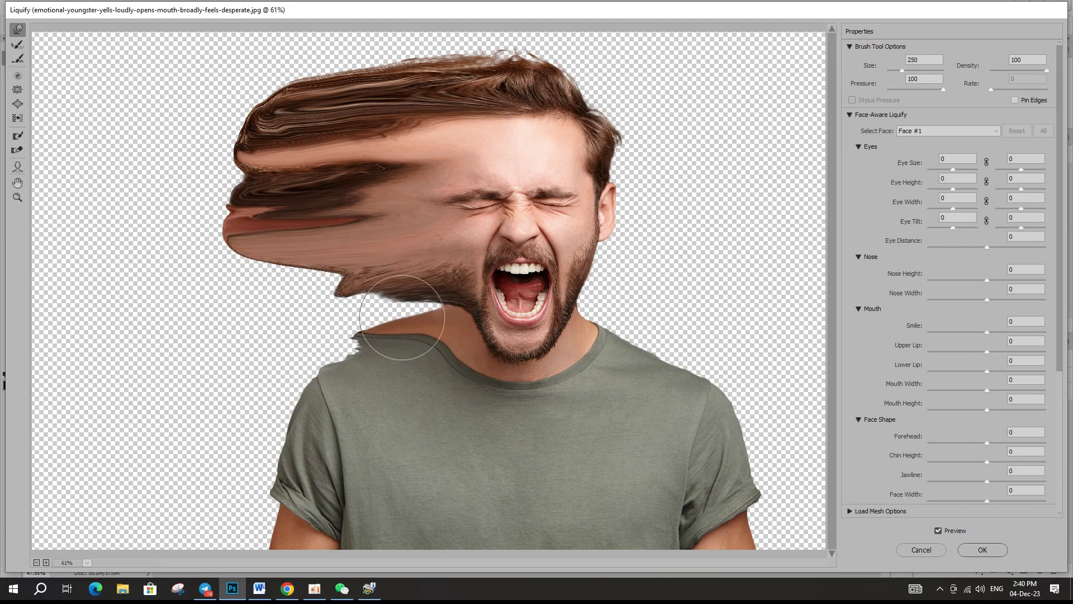
Step: At brush size 175, stretch the jaw and neck into long leftward streaks
key(bracketleft)
key(bracketleft)
key(bracketleft)
drag(447, 305, 260, 308)
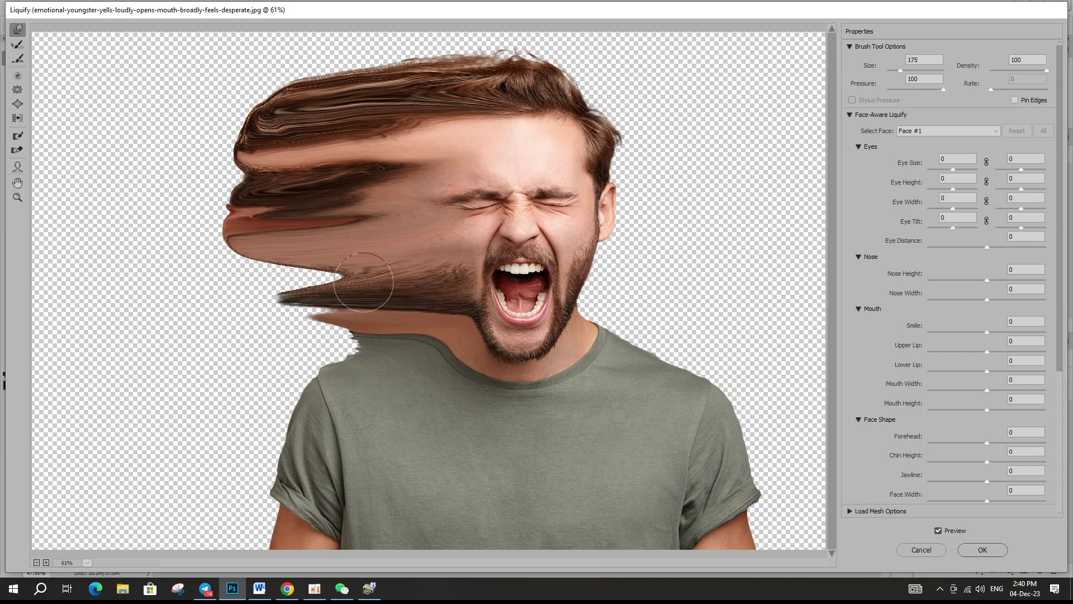
drag(371, 291, 221, 283)
drag(403, 302, 263, 316)
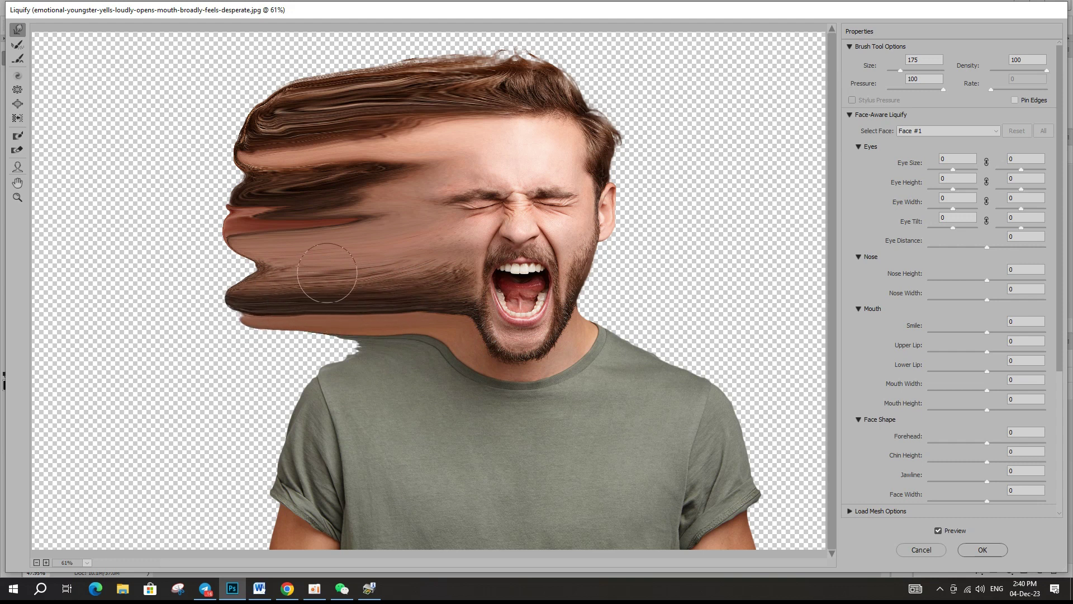
drag(324, 276, 233, 271)
mouse_move(381, 314)
mouse_down()
mouse_move(349, 332)
mouse_move(192, 336)
mouse_up()
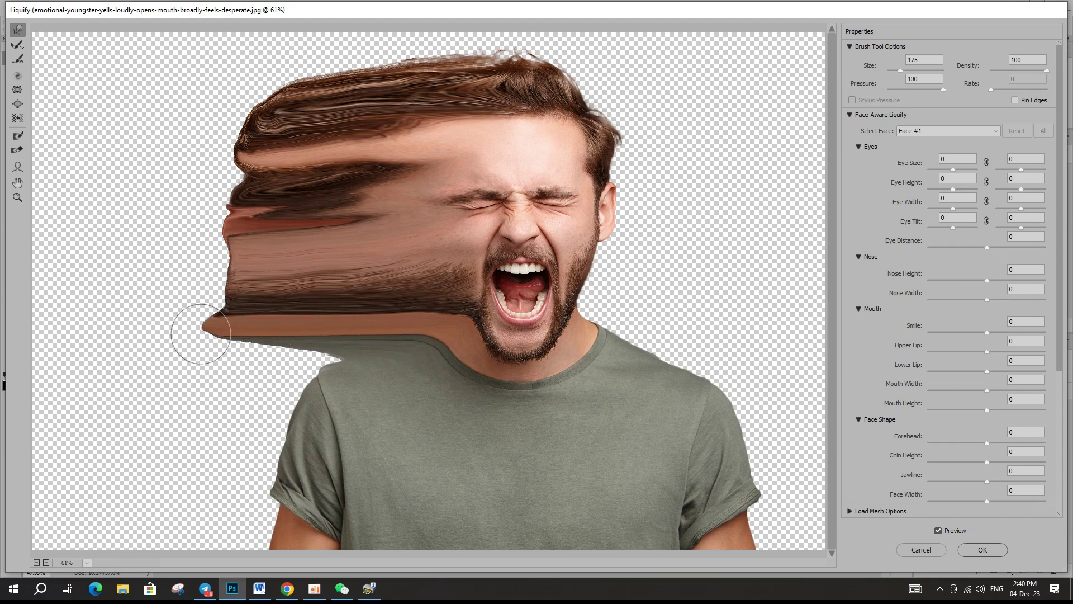
drag(330, 311, 192, 300)
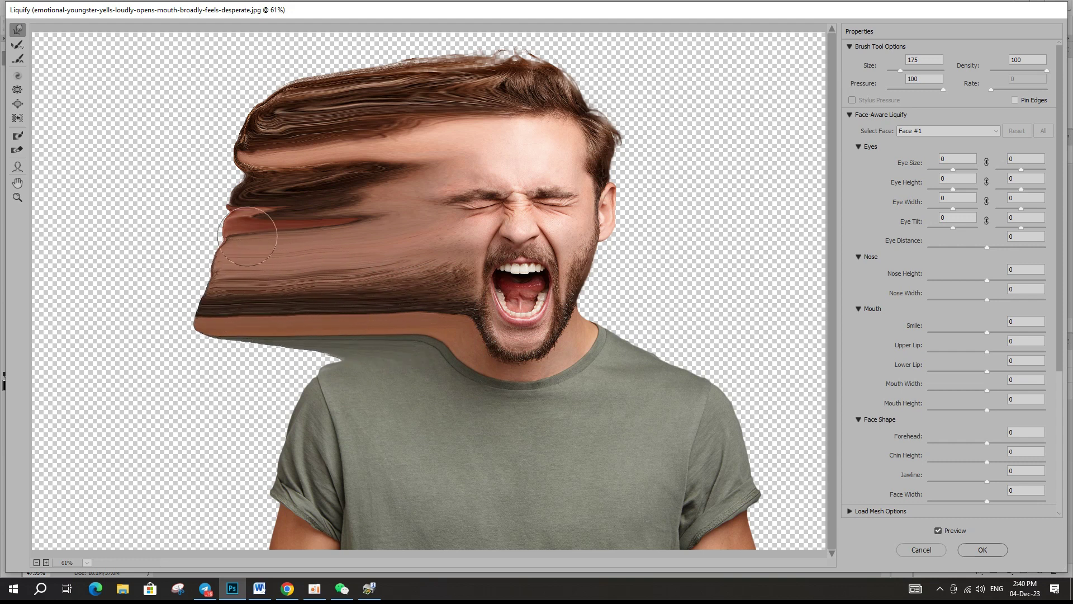
Step: Smear the shirt, sleeve and arm far to the left
drag(403, 359, 193, 366)
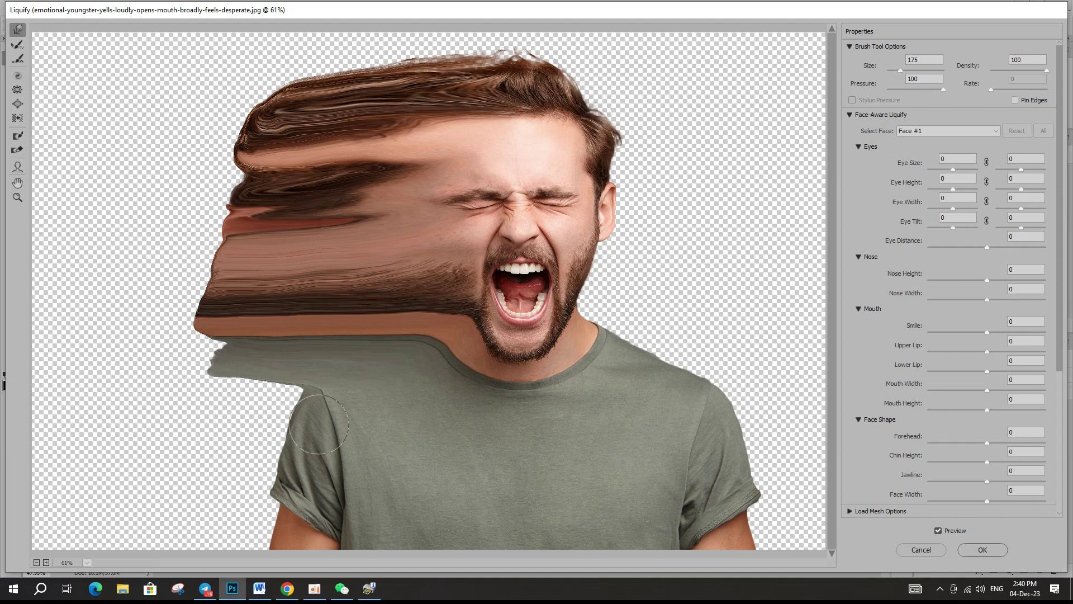
drag(343, 404, 179, 395)
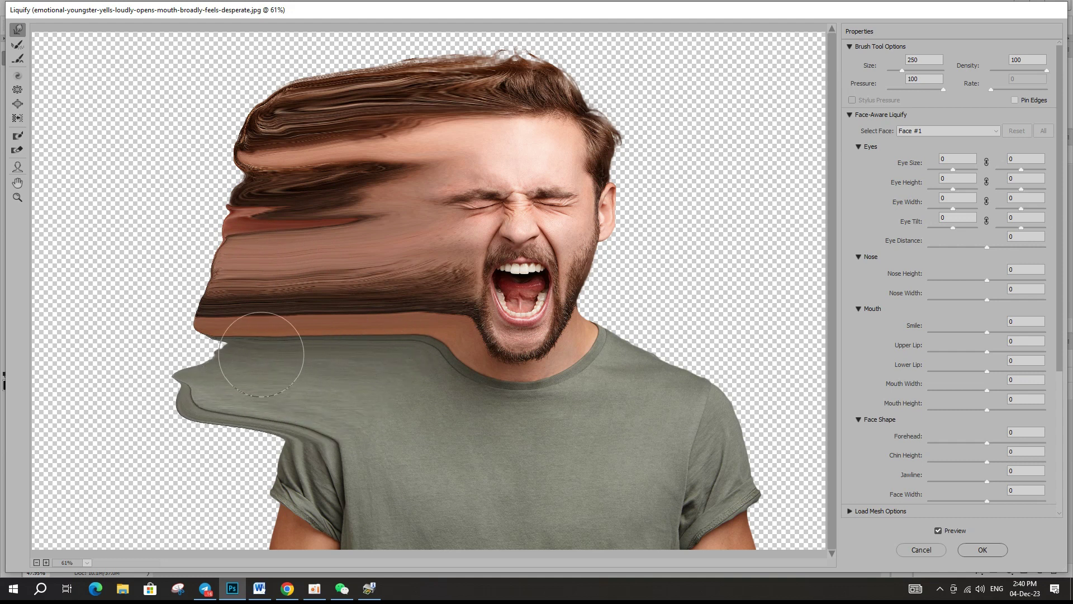
drag(263, 347, 203, 359)
drag(333, 459, 193, 454)
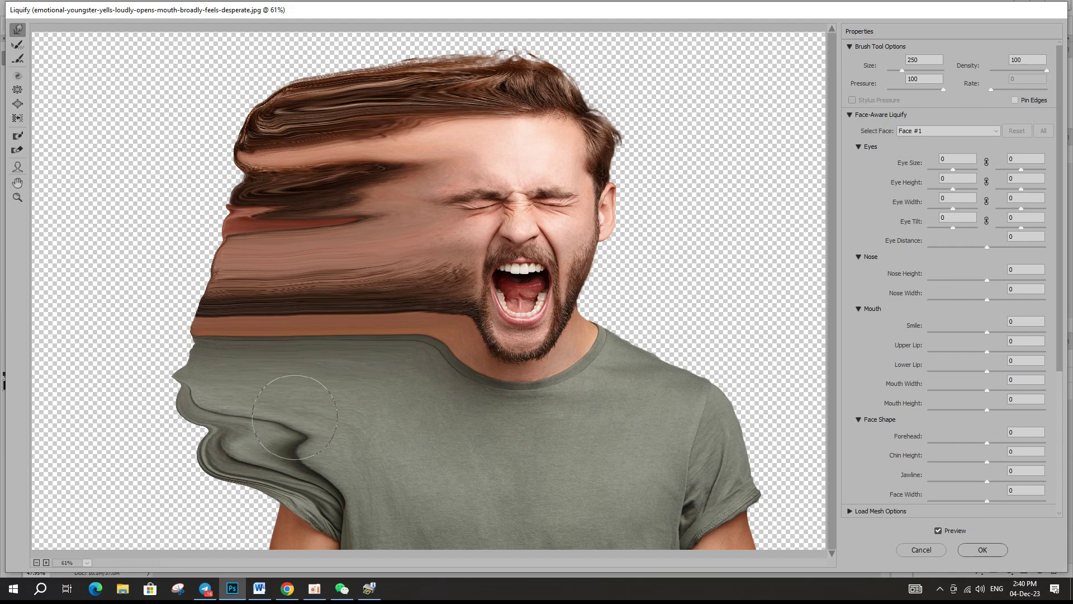
mouse_move(346, 495)
mouse_down()
mouse_move(189, 492)
mouse_move(178, 505)
mouse_up()
scroll(302, 475, down, 1)
drag(291, 447, 199, 460)
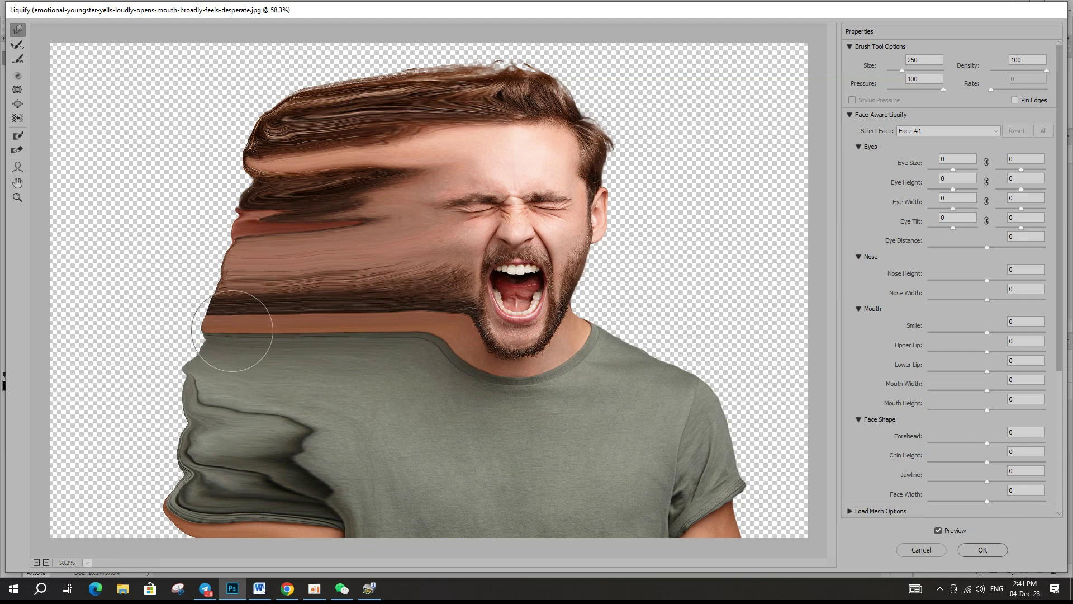
Step: Push the shirt edge, skin band and hair bands further left and even them out
drag(252, 335, 196, 329)
drag(241, 273, 209, 270)
drag(291, 224, 216, 215)
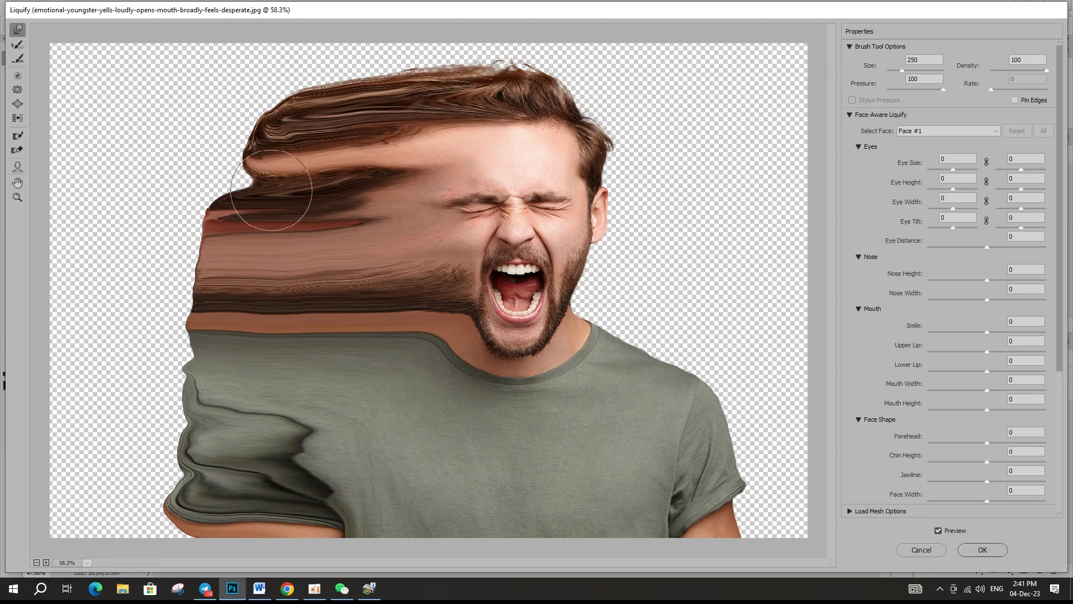
drag(290, 192, 240, 167)
drag(341, 129, 287, 131)
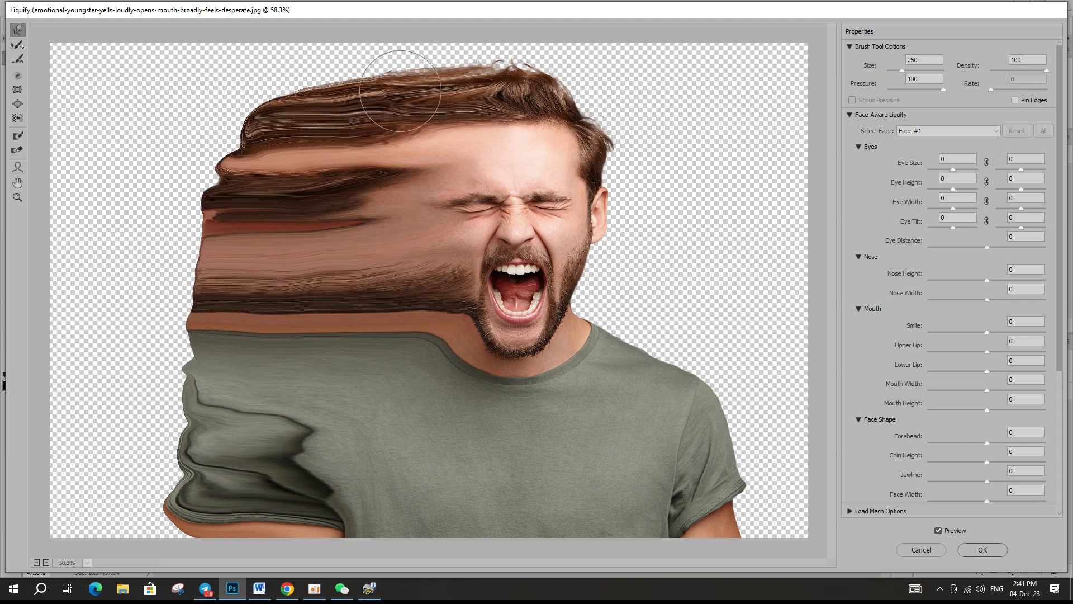
mouse_move(436, 90)
mouse_down()
mouse_move(309, 106)
mouse_move(262, 95)
mouse_move(236, 131)
mouse_up()
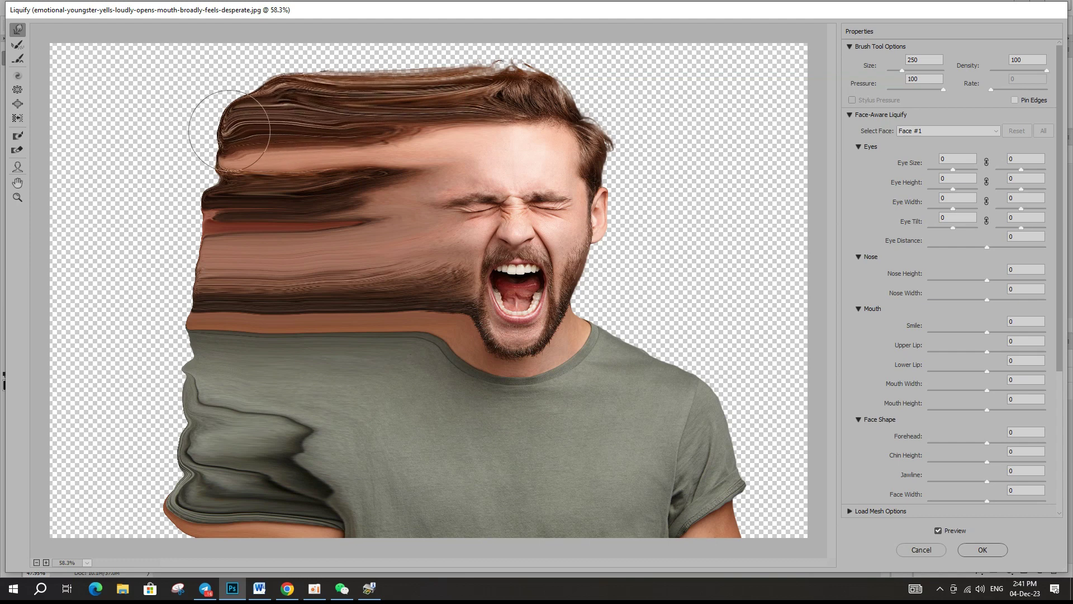
Step: Apply the Liquify warp and fit the whole image in the window
click(982, 549)
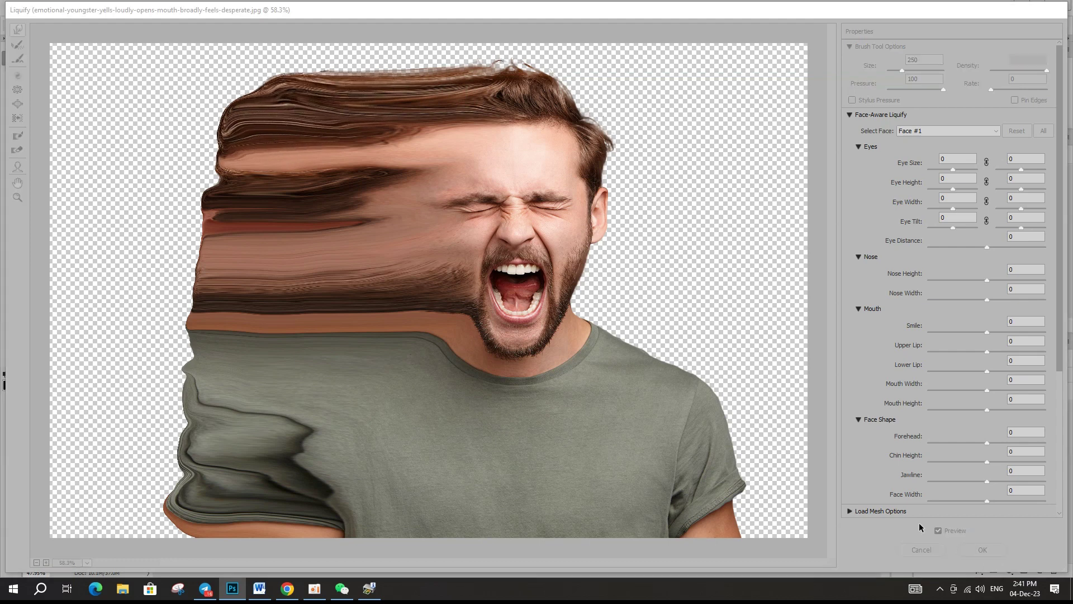
click(390, 545)
key(ctrl+0)
scroll(426, 317, down, 1)
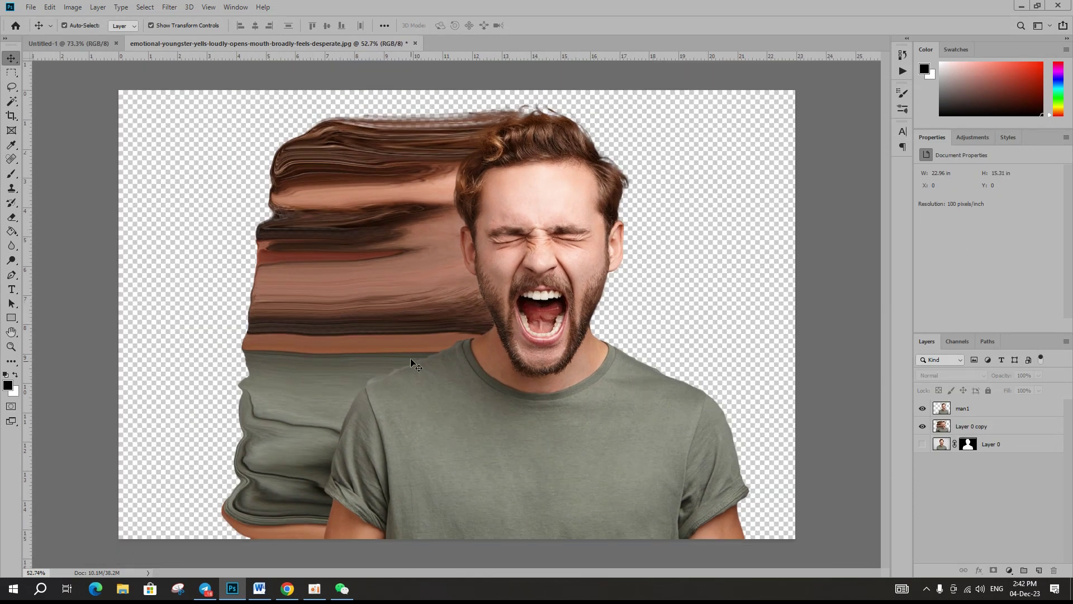
key(ctrl+0)
Step: Give Layer 0 copy a black hiding mask and man1 a white mask
click(961, 427)
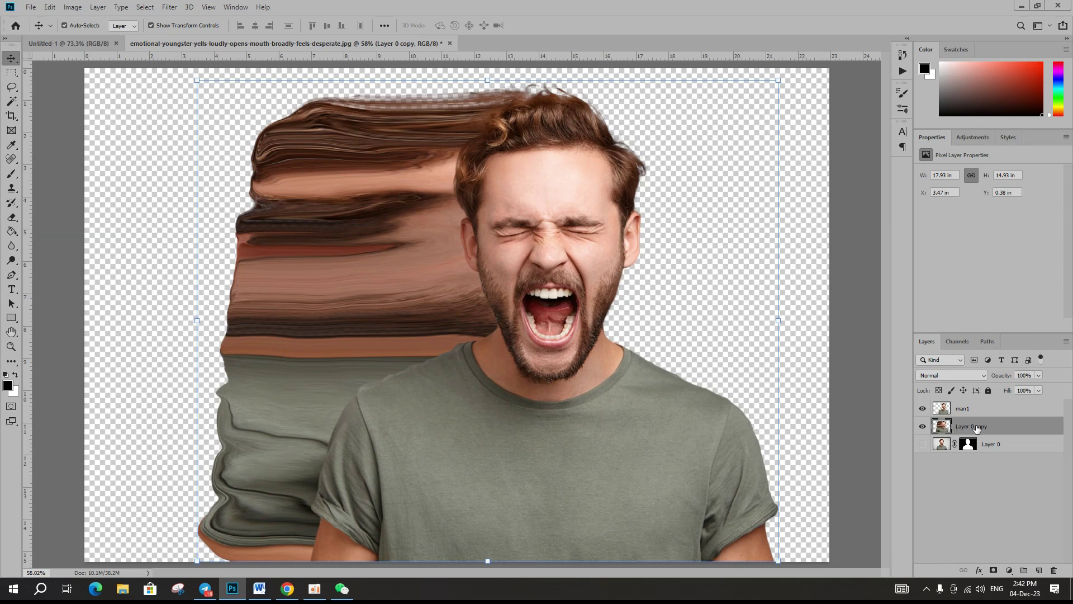
alt+click(994, 570)
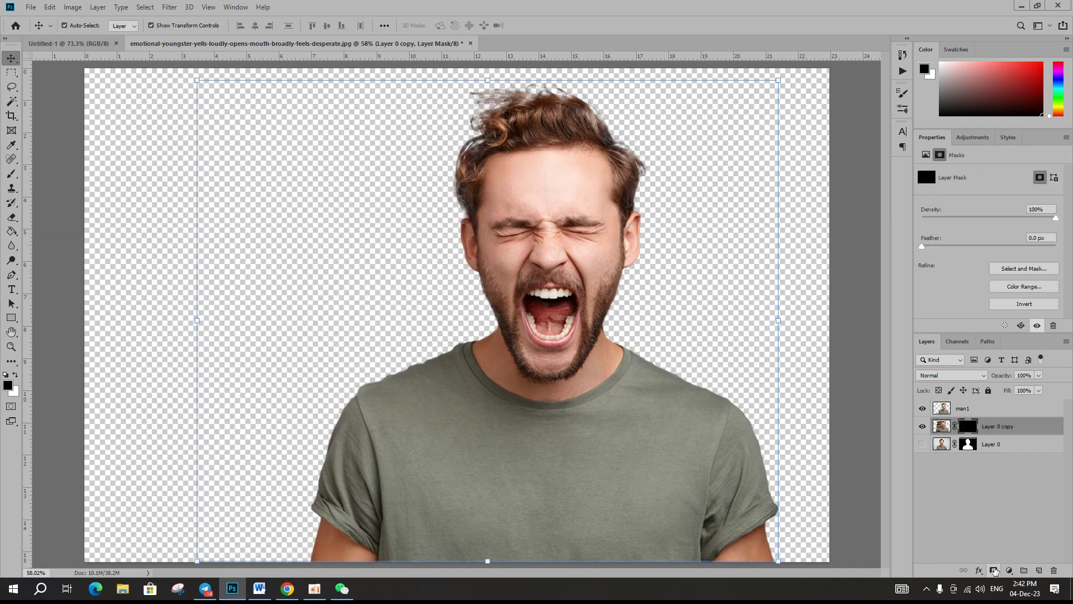
scroll(584, 330, down, 1)
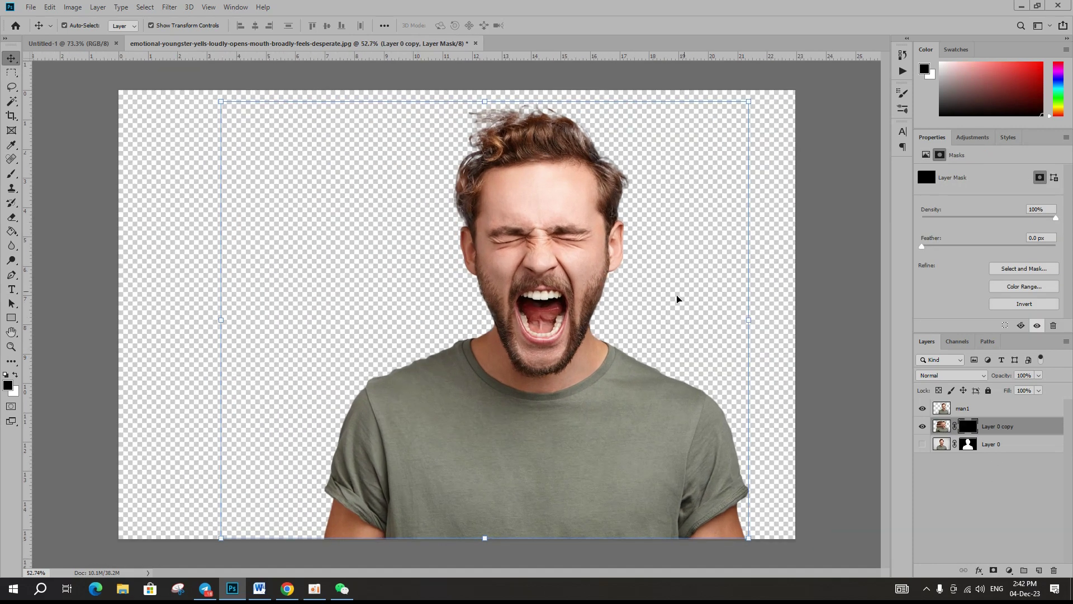
click(972, 408)
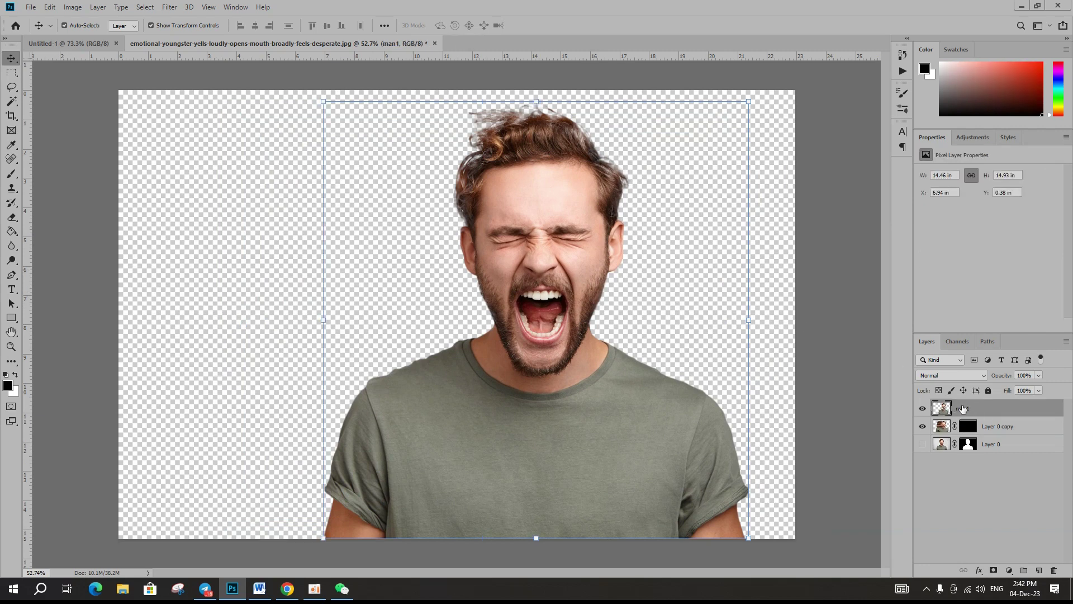
click(993, 570)
Step: Deselect man1 and select Layer 0 as the insertion point
scroll(563, 294, down, 1)
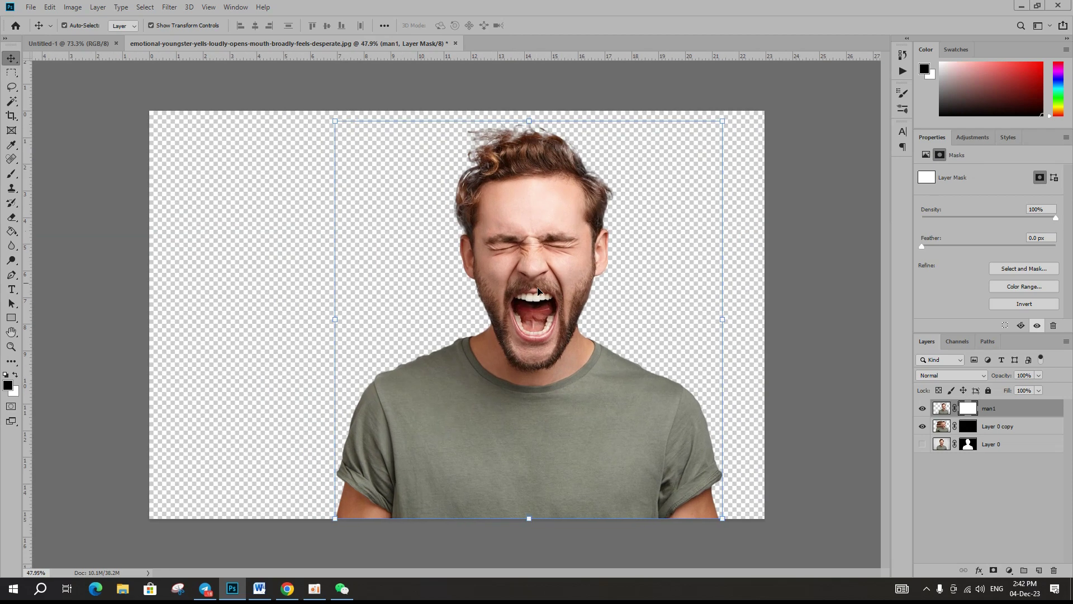
click(752, 318)
scroll(575, 290, down, 2)
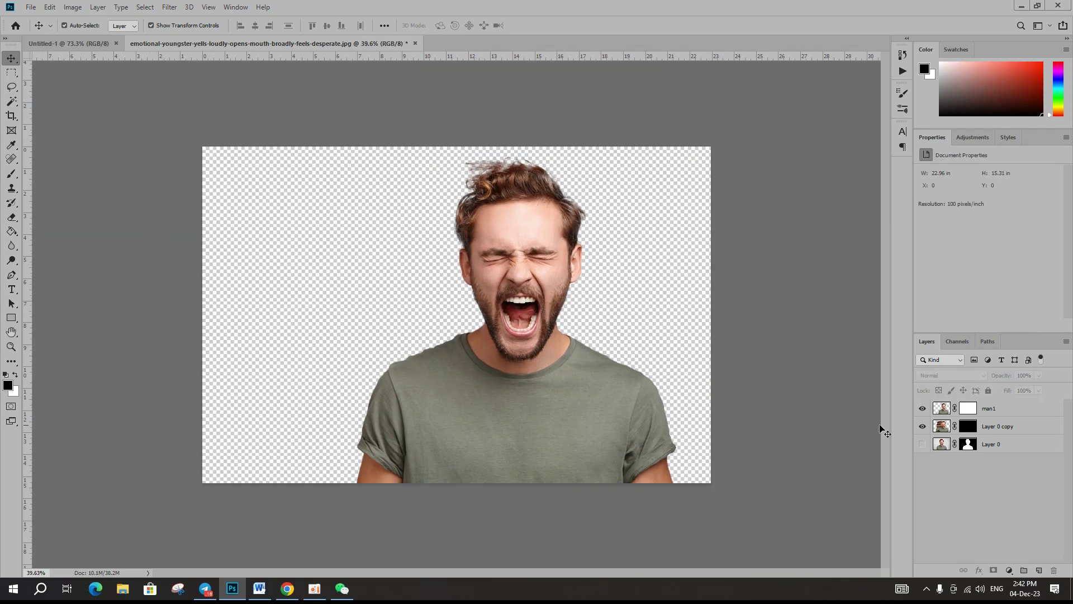
scroll(772, 422, up, 1)
scroll(748, 416, up, 1)
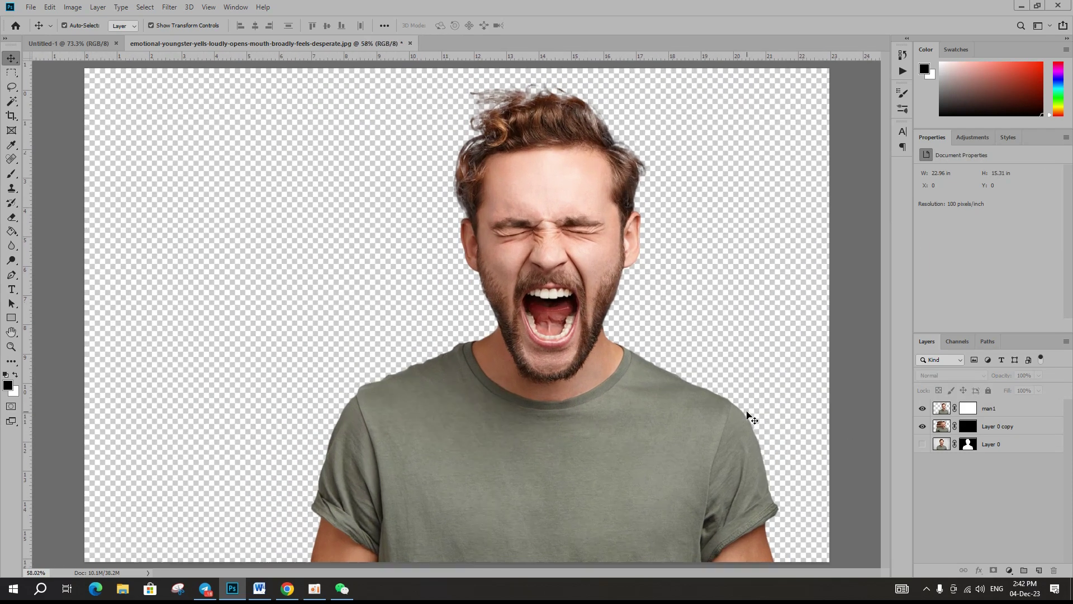
click(1003, 450)
Step: Add a gradient fill layer and set its left colour stop to white #ffffff
click(1010, 570)
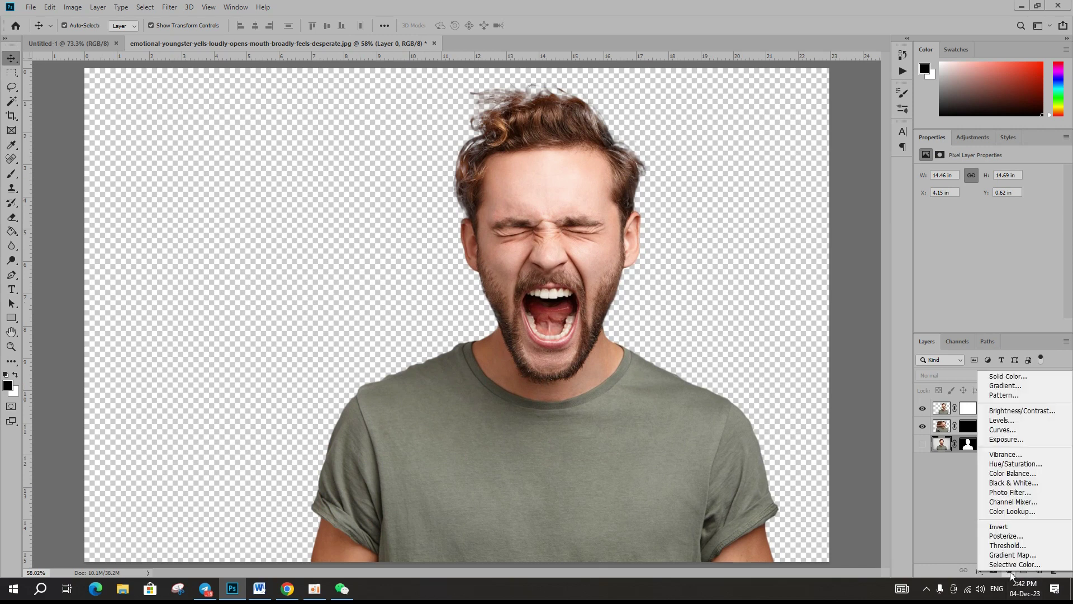
click(1005, 386)
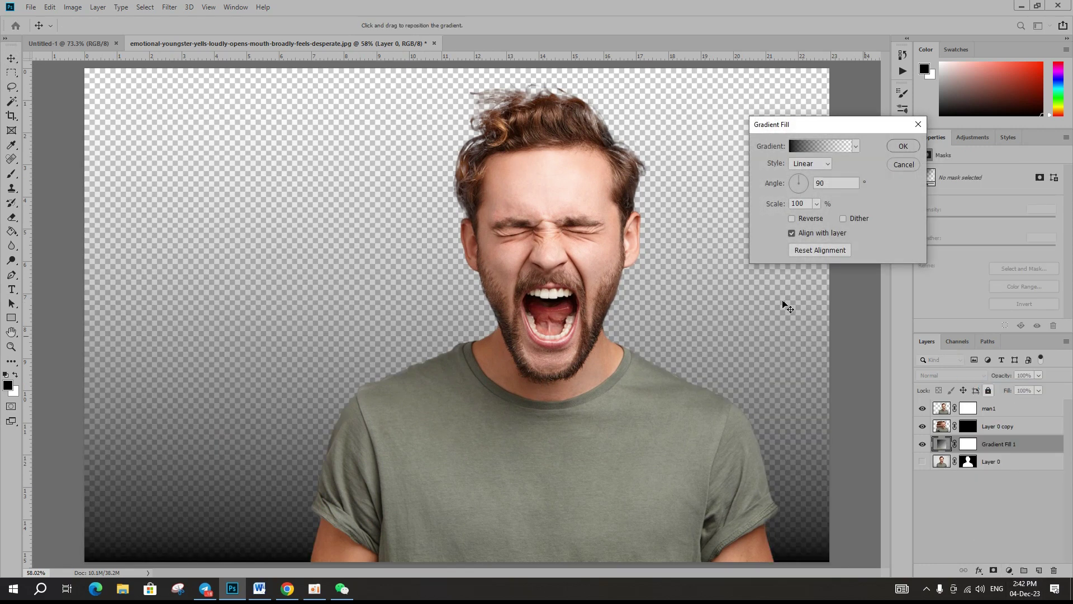
click(820, 147)
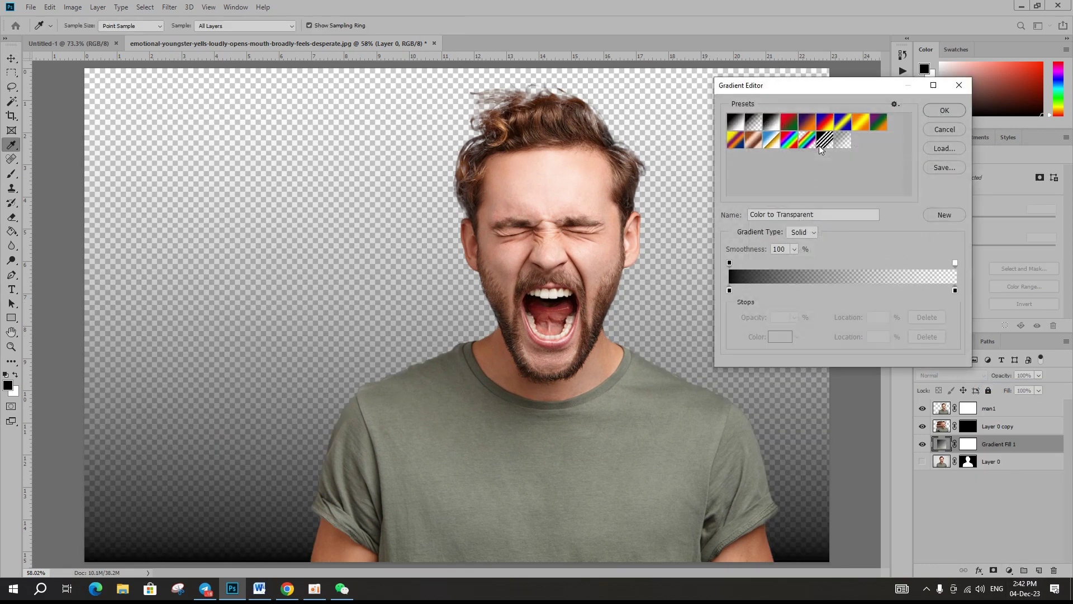
click(771, 123)
click(729, 290)
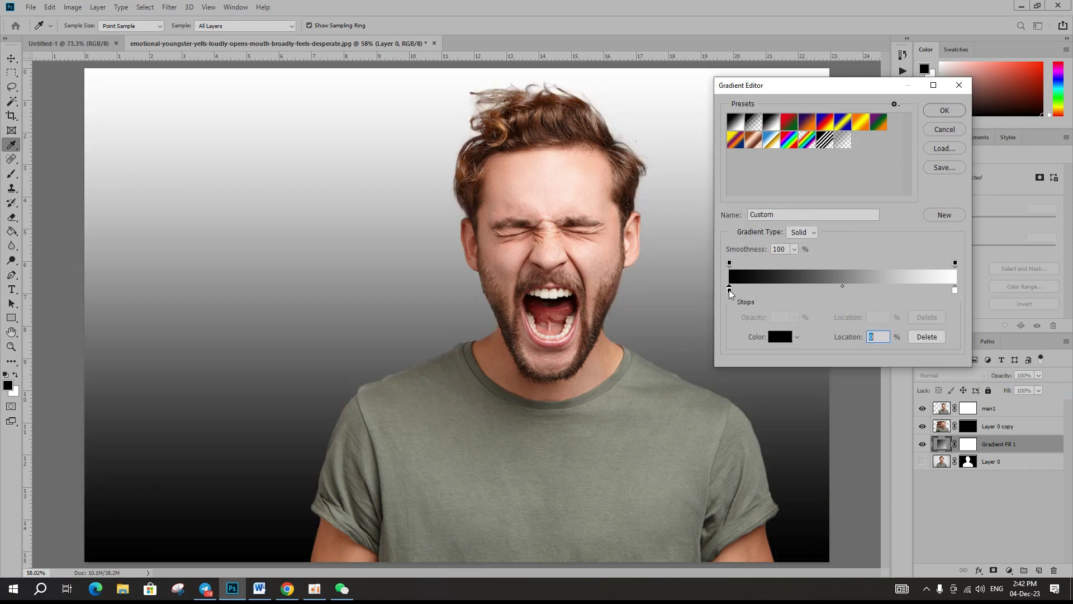
double_click(730, 291)
text(ffffff)
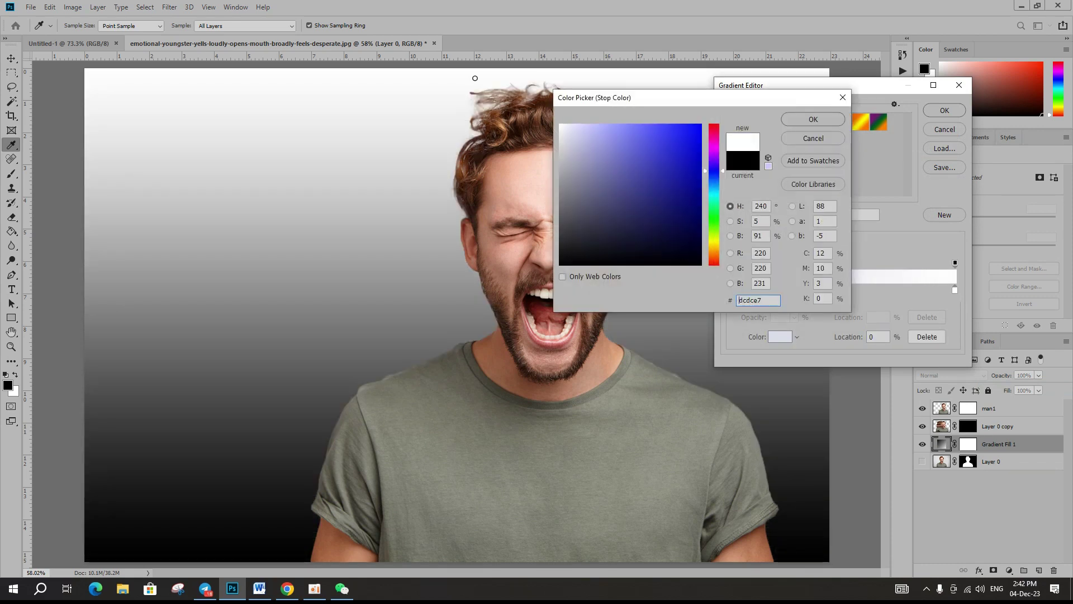
click(782, 120)
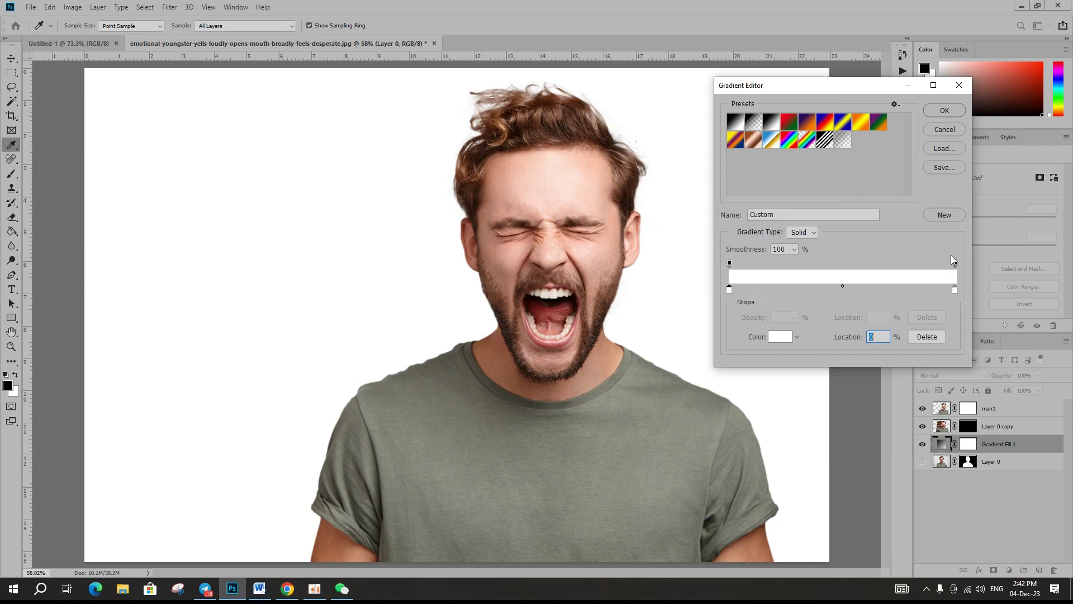
Step: Set the right colour stop to black #000000 and accept the gradient
click(955, 290)
click(777, 337)
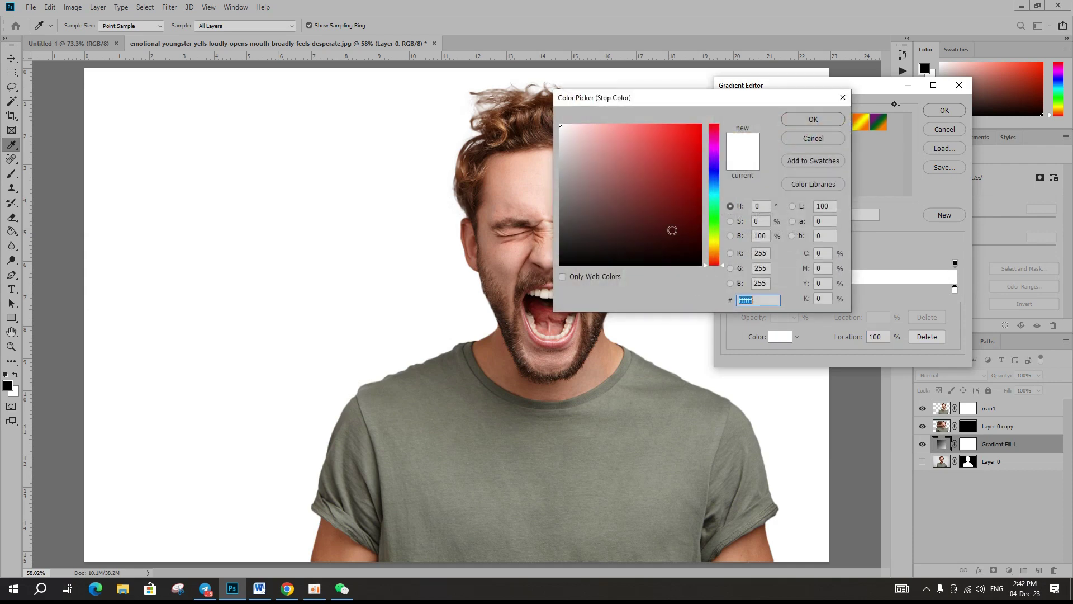
text(000000)
click(813, 119)
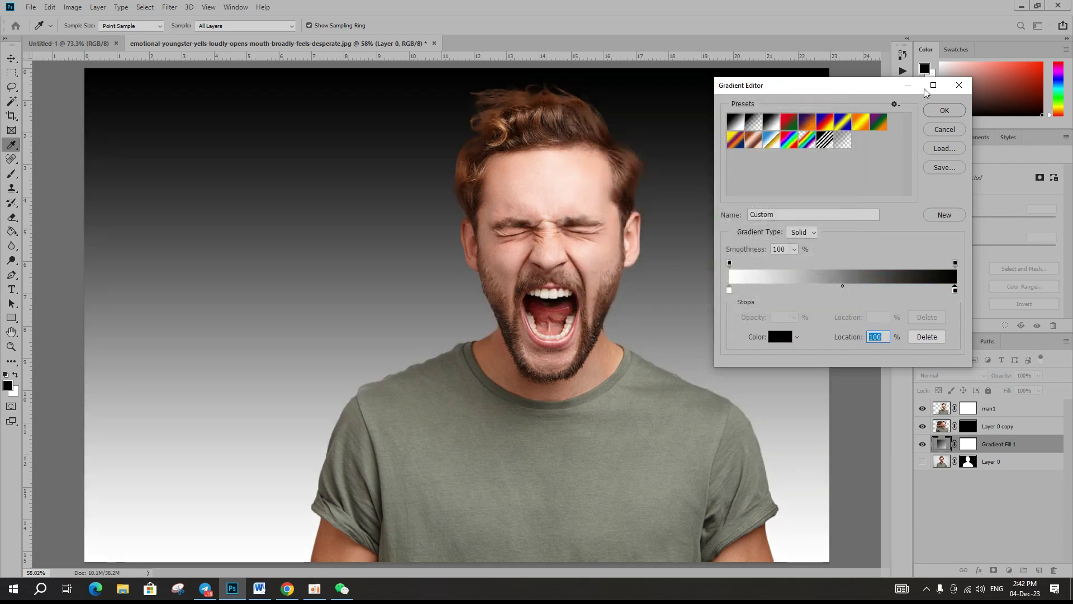
click(944, 110)
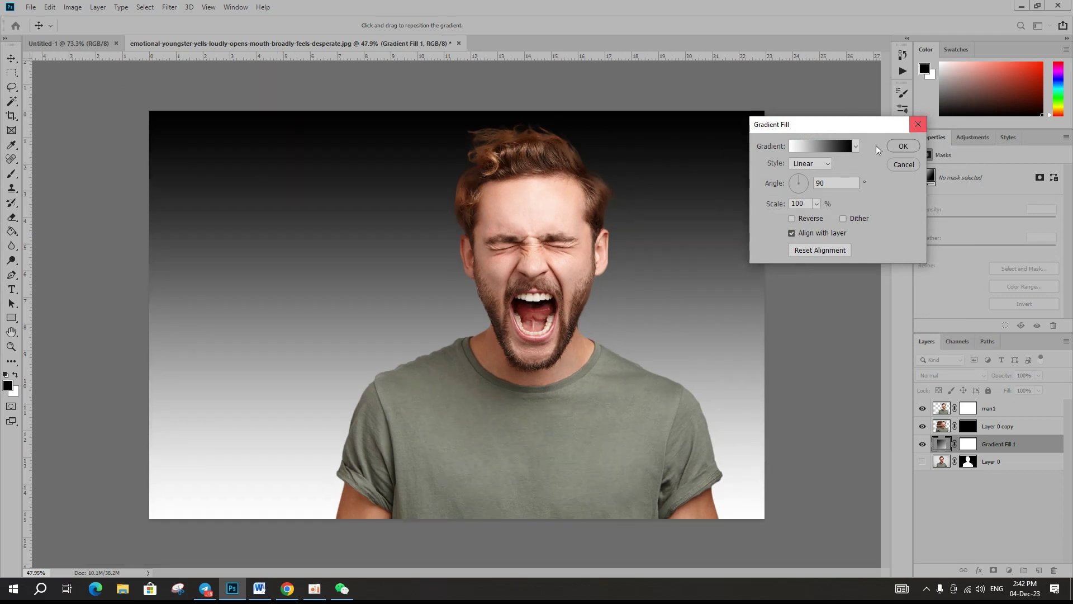
Step: Make the gradient Radial with angle 168.62 and scale 122%
click(808, 167)
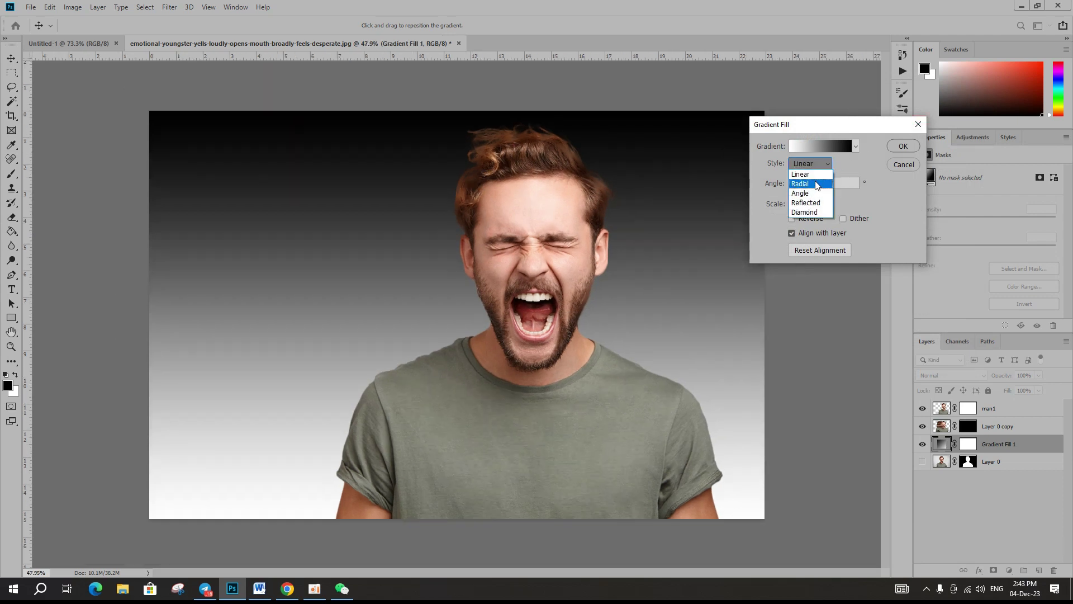
click(815, 181)
drag(798, 186, 794, 184)
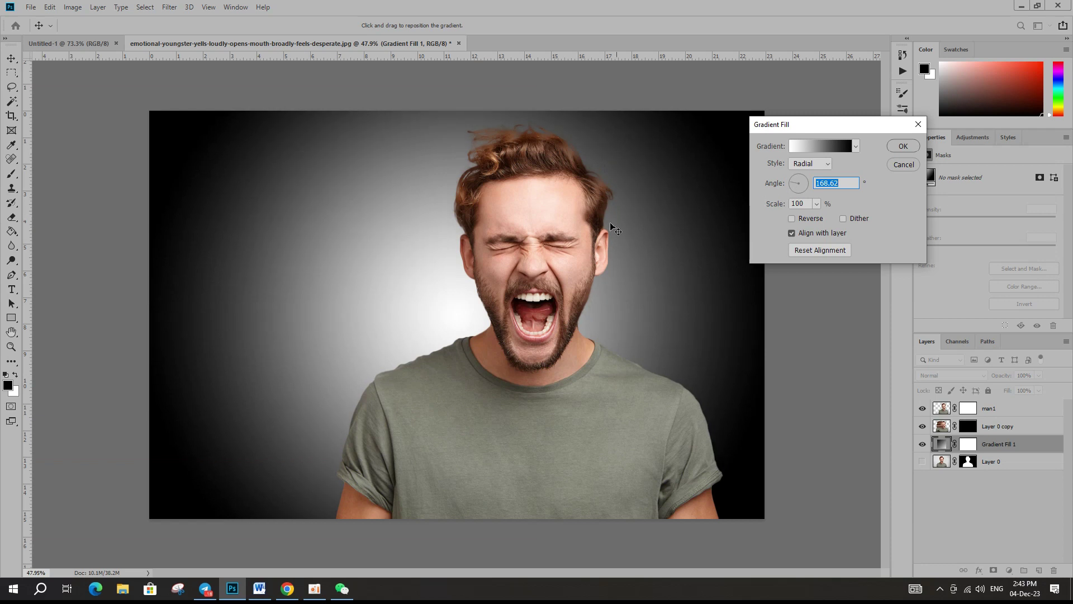
click(815, 205)
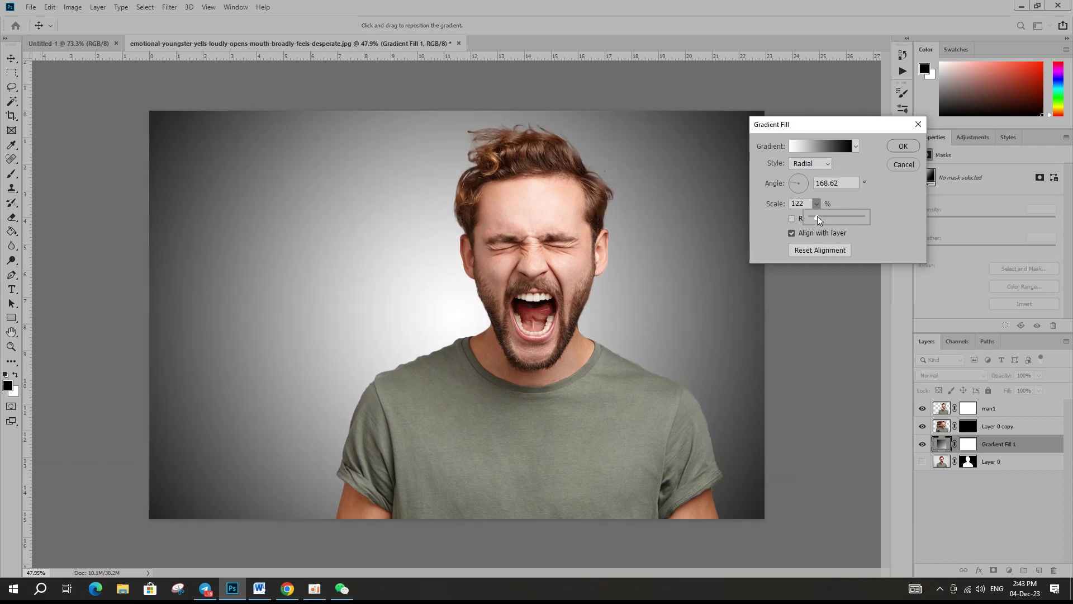
click(903, 147)
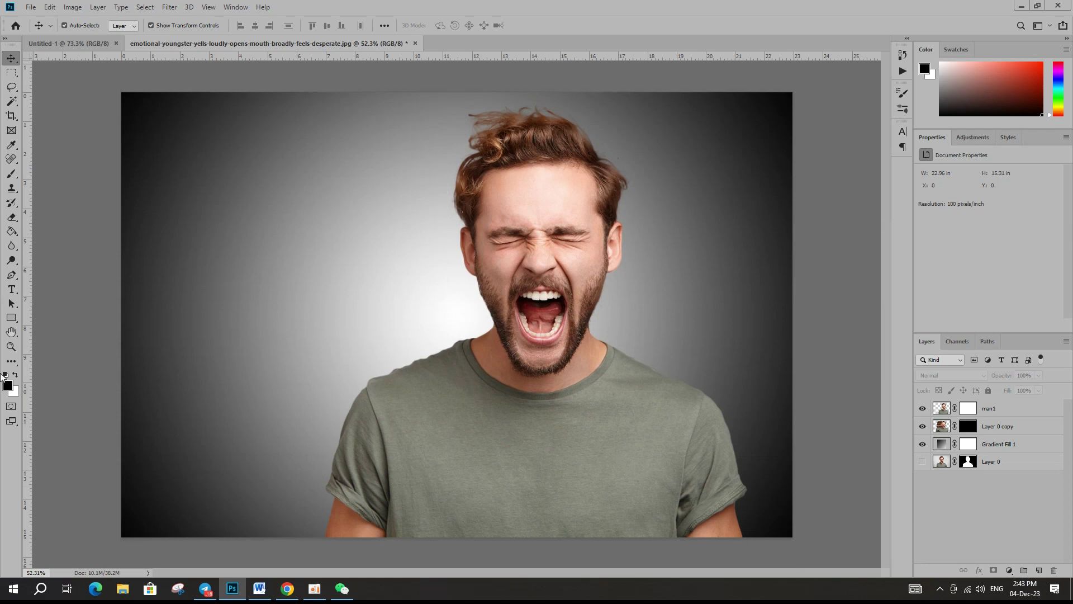
Step: Target the Layer 0 copy layer mask and switch to the Brush tool
click(7, 384)
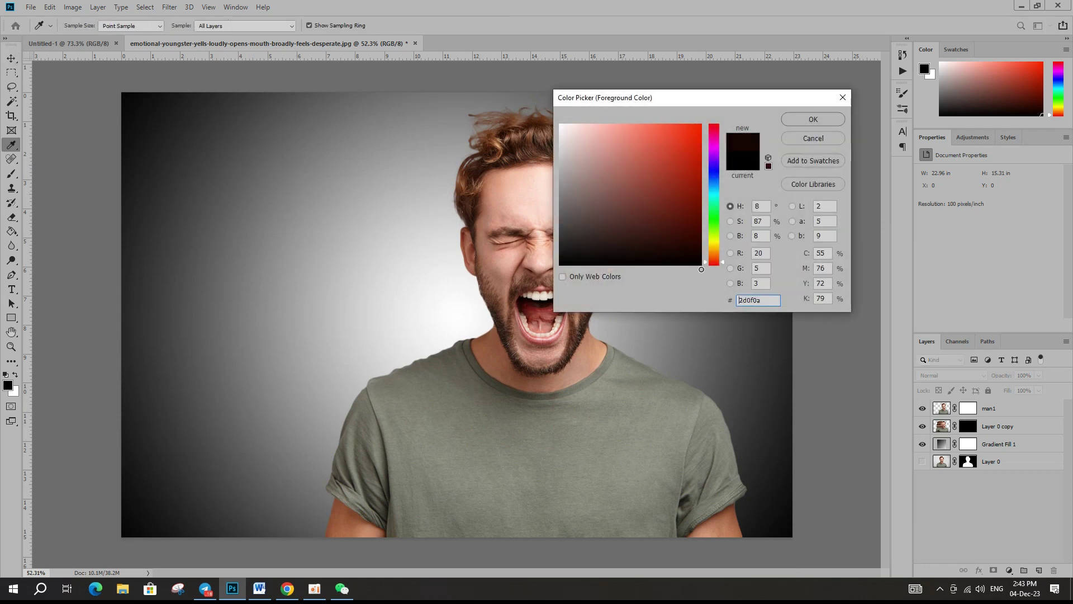
click(804, 117)
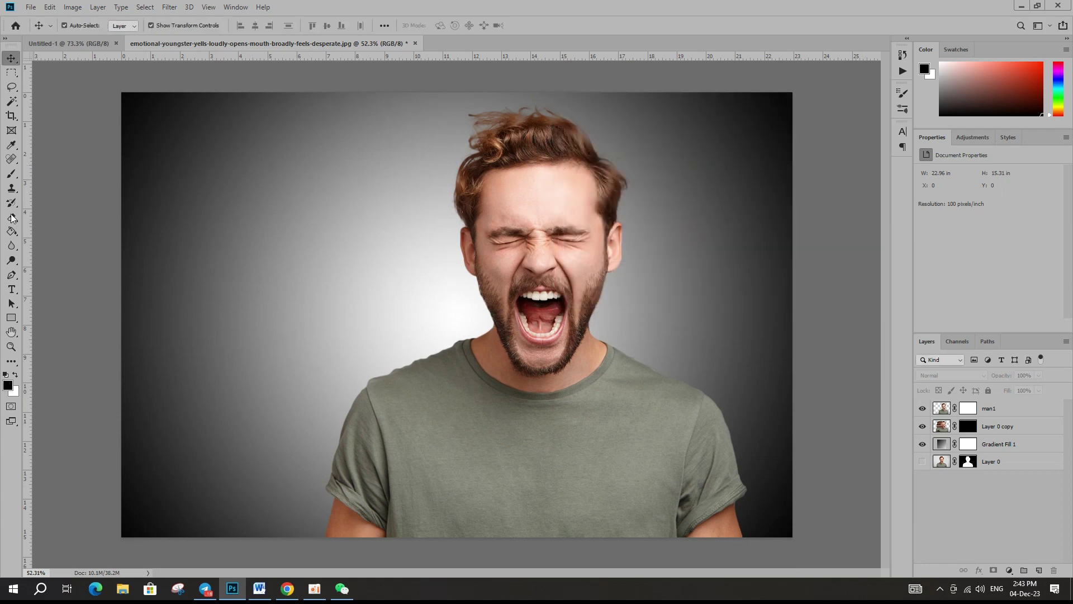
click(967, 427)
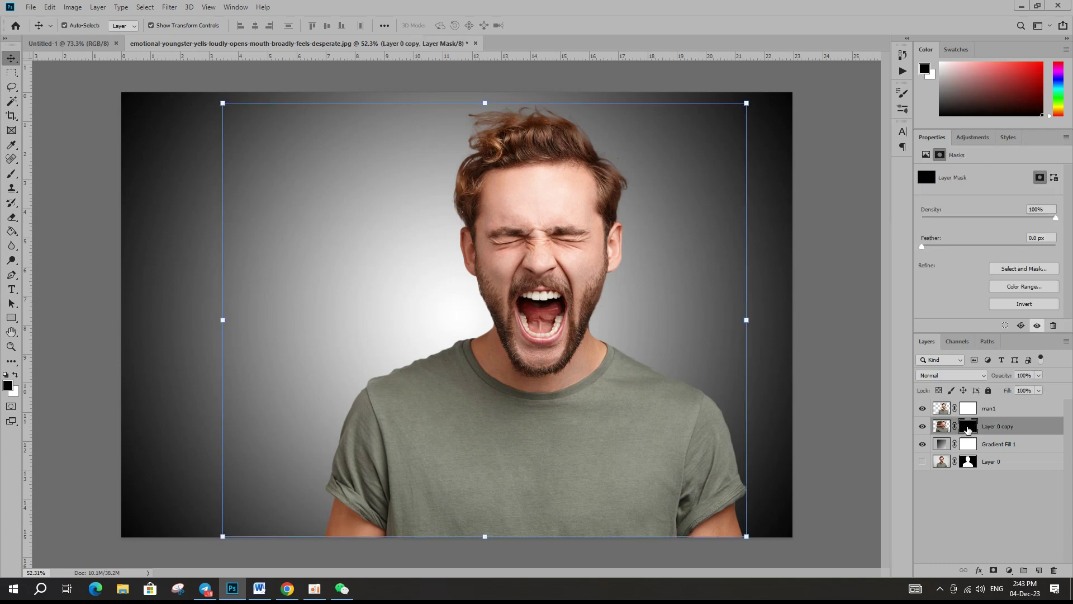
click(11, 175)
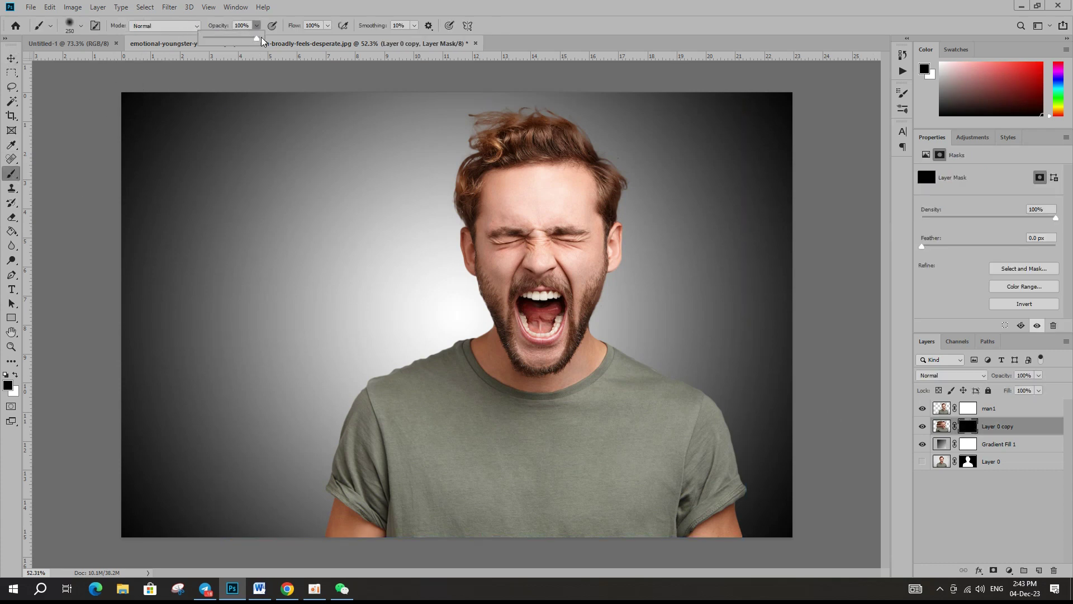
Step: Choose the scattered spatter brush tip in Window > Brush Settings
click(327, 26)
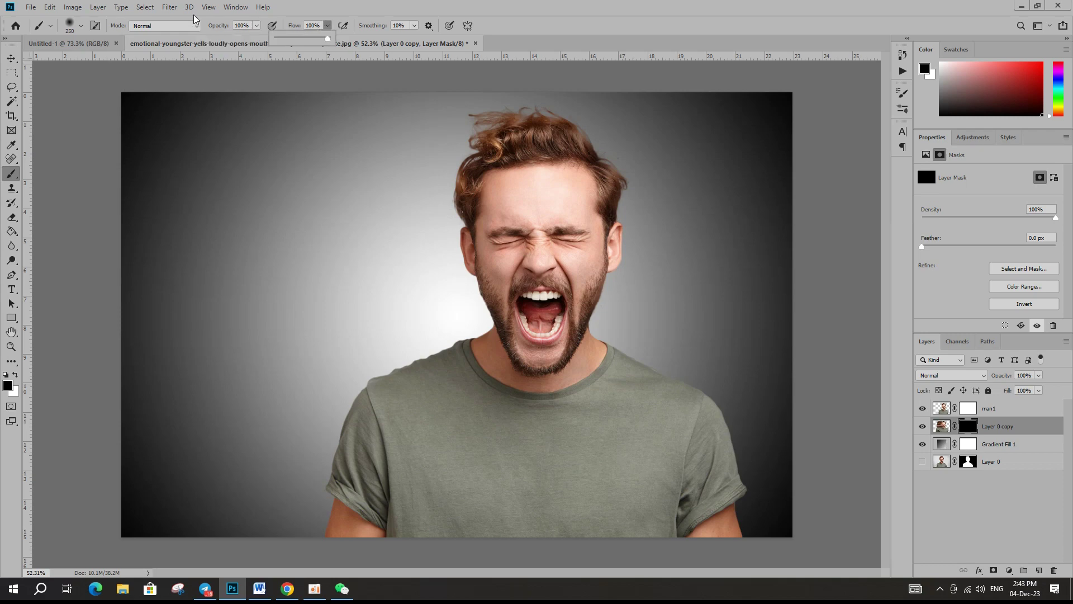
click(240, 8)
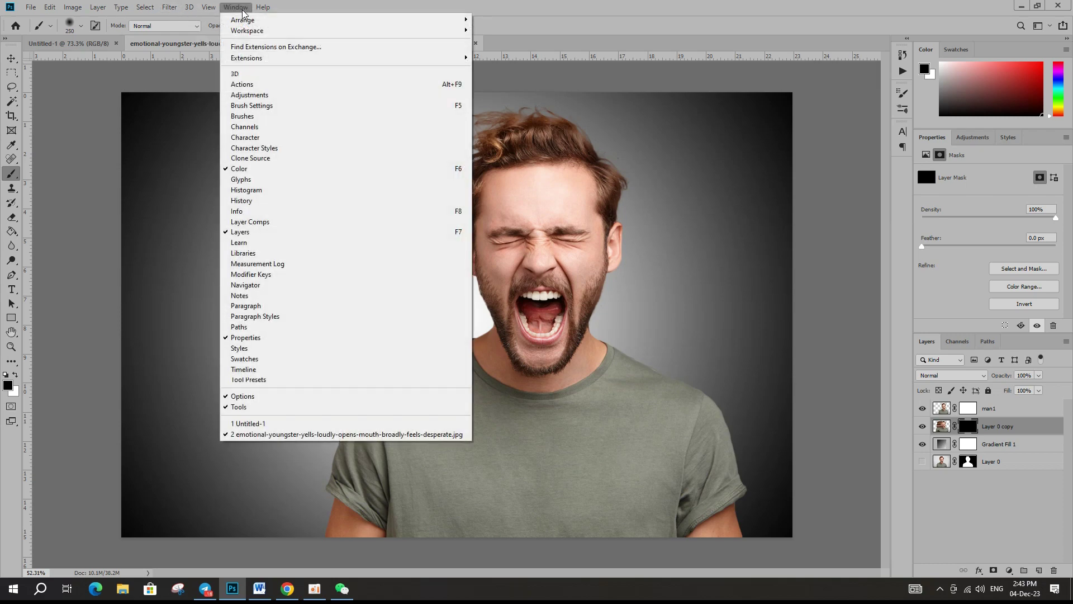
click(274, 106)
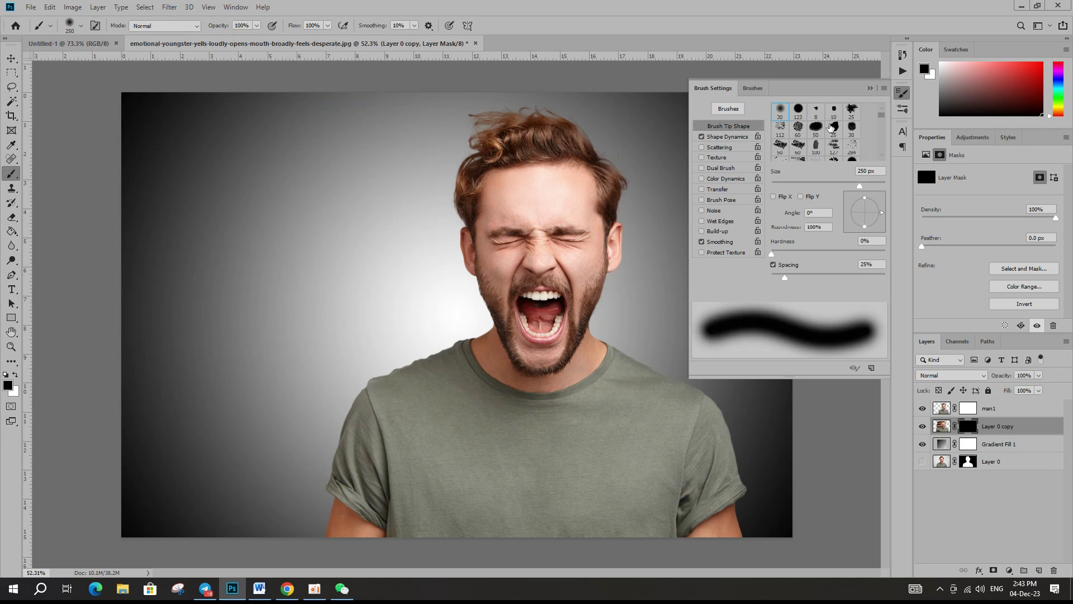
scroll(822, 133, down, 1)
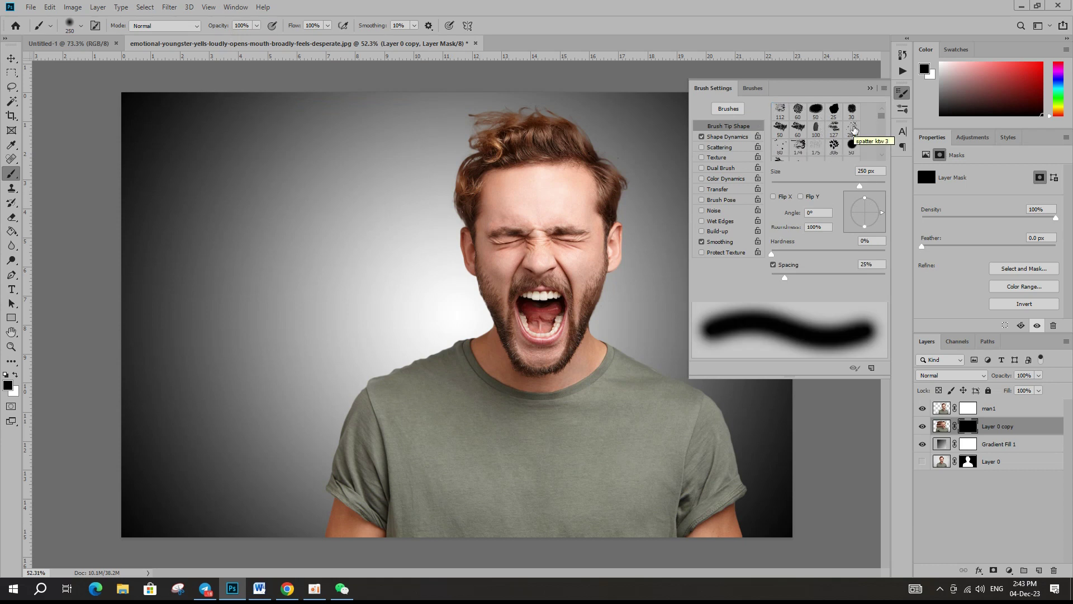
click(852, 129)
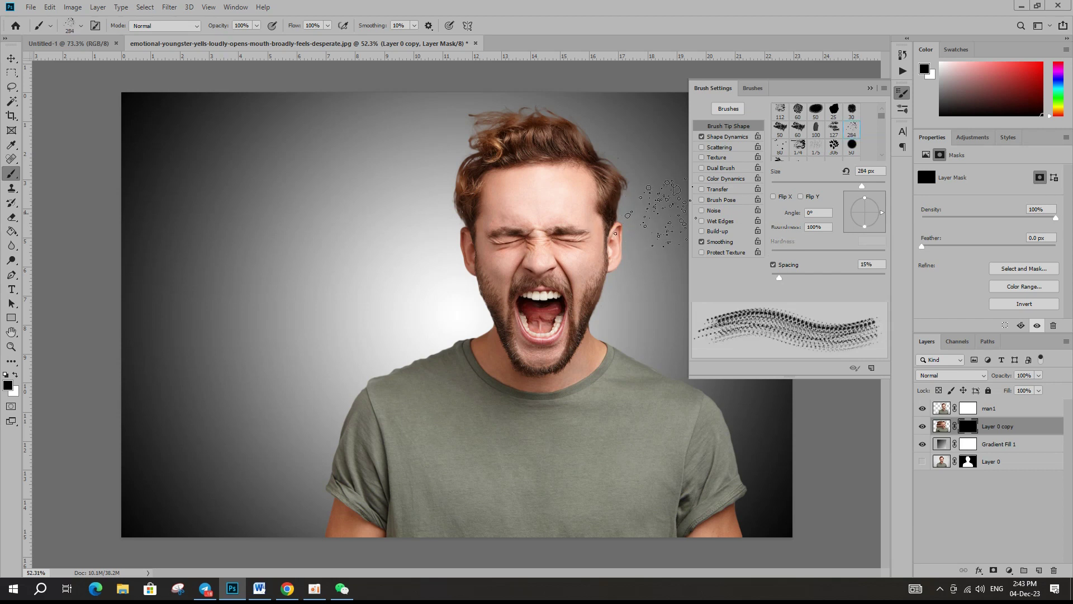
click(869, 88)
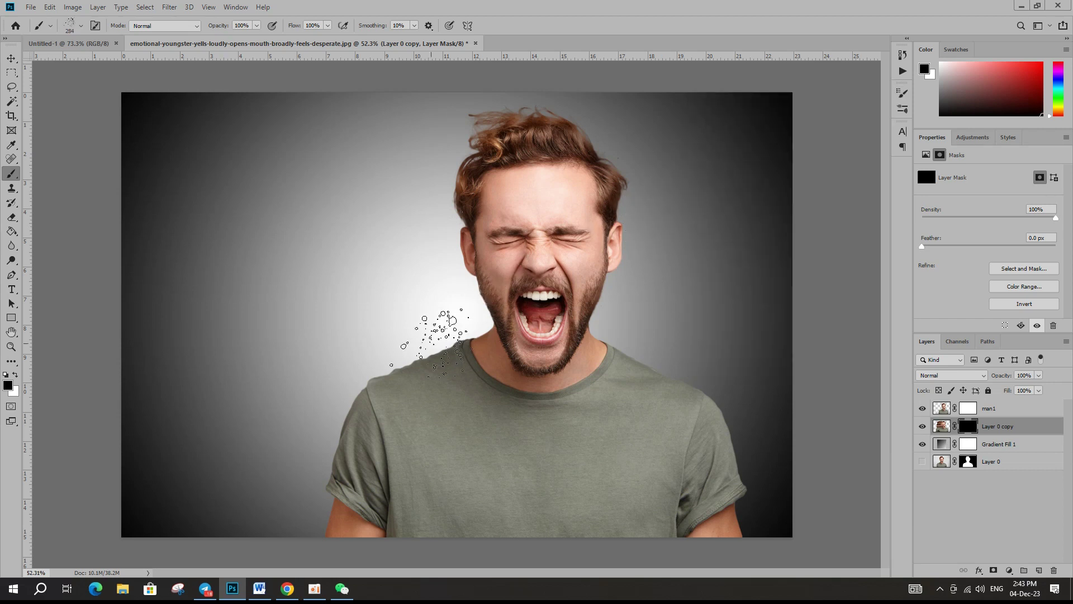
Step: Resize the spatter brush to 600 px
key(bracketright)
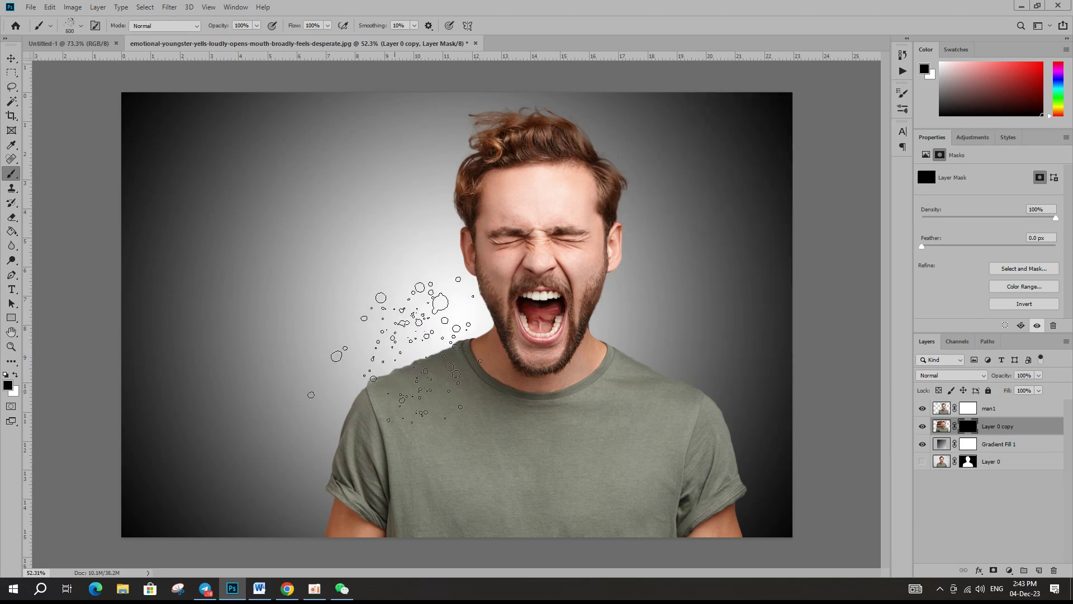
key(bracketright)
key(bracketright)
key(bracketright)
key(bracketright)
key(bracketright)
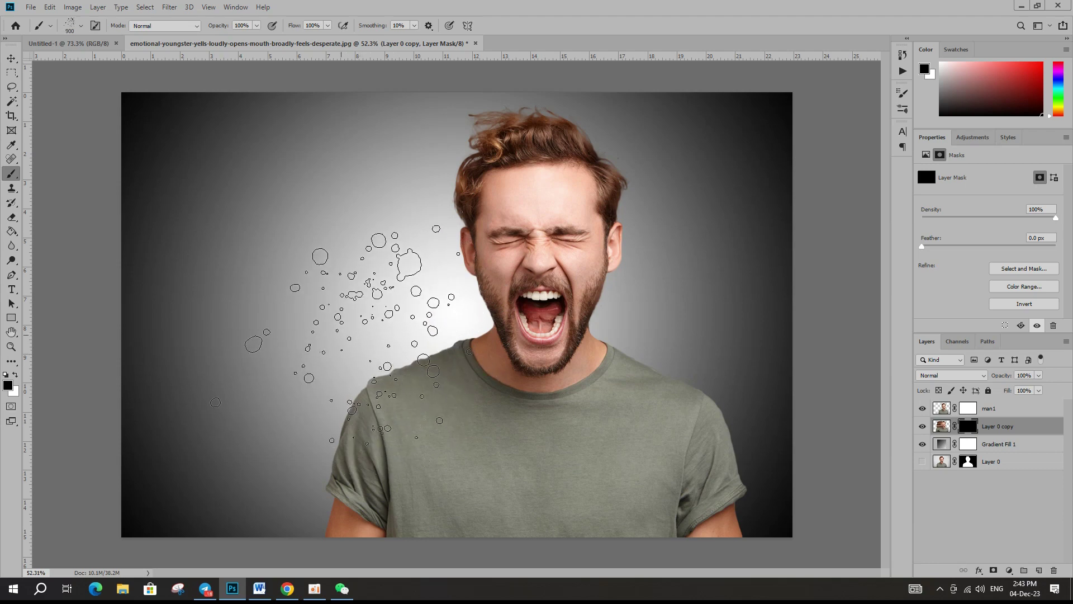
key(bracketleft)
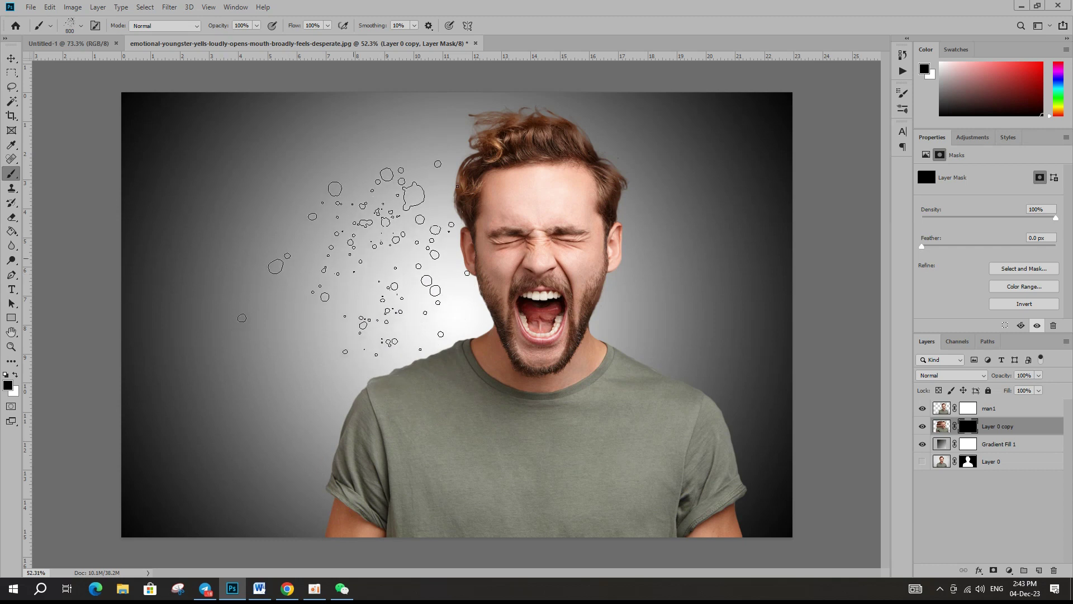
key(bracketleft)
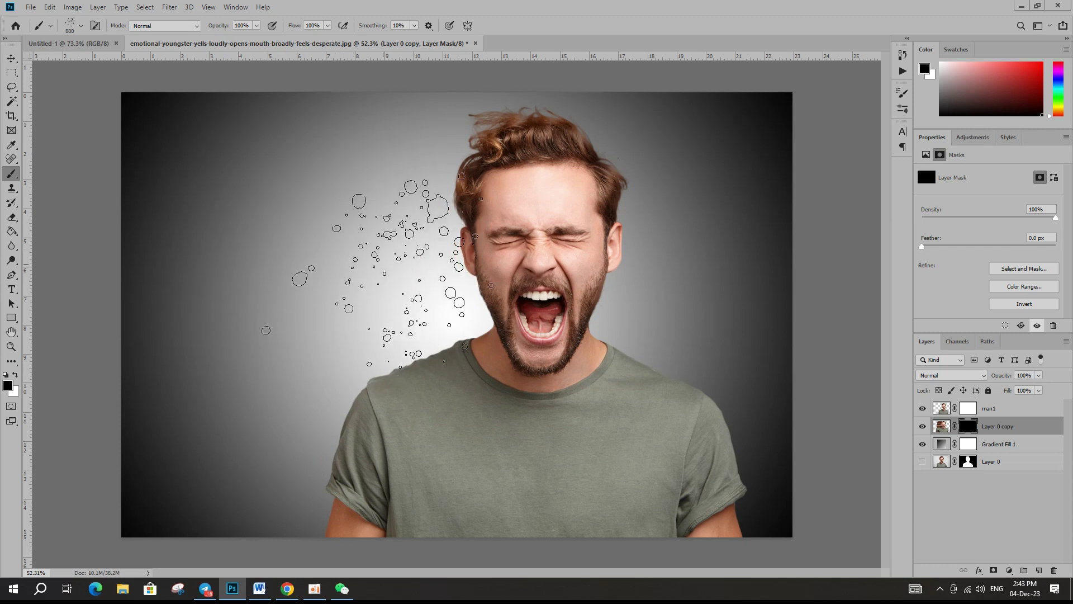
key(bracketleft)
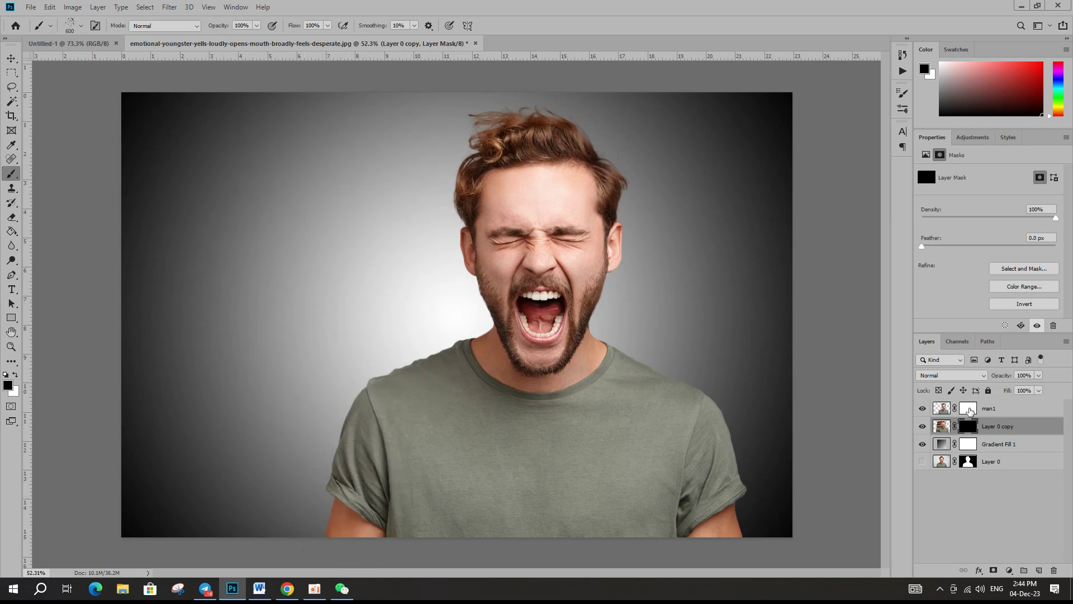
Step: On man1's mask, spatter the hair, cheek, temple and beard edge with a 700 px brush
click(968, 408)
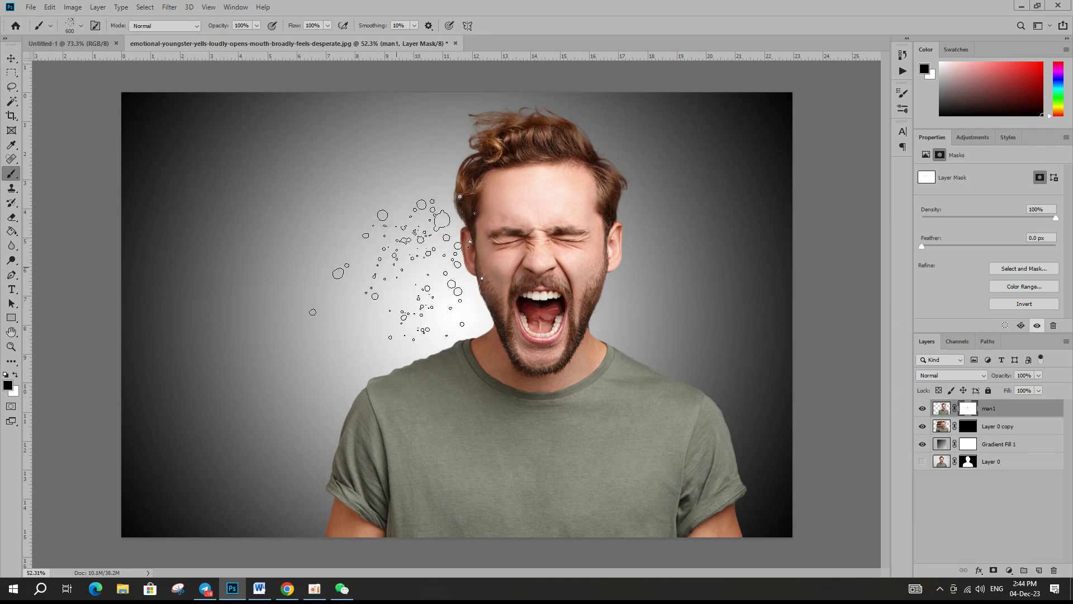
drag(396, 267, 347, 313)
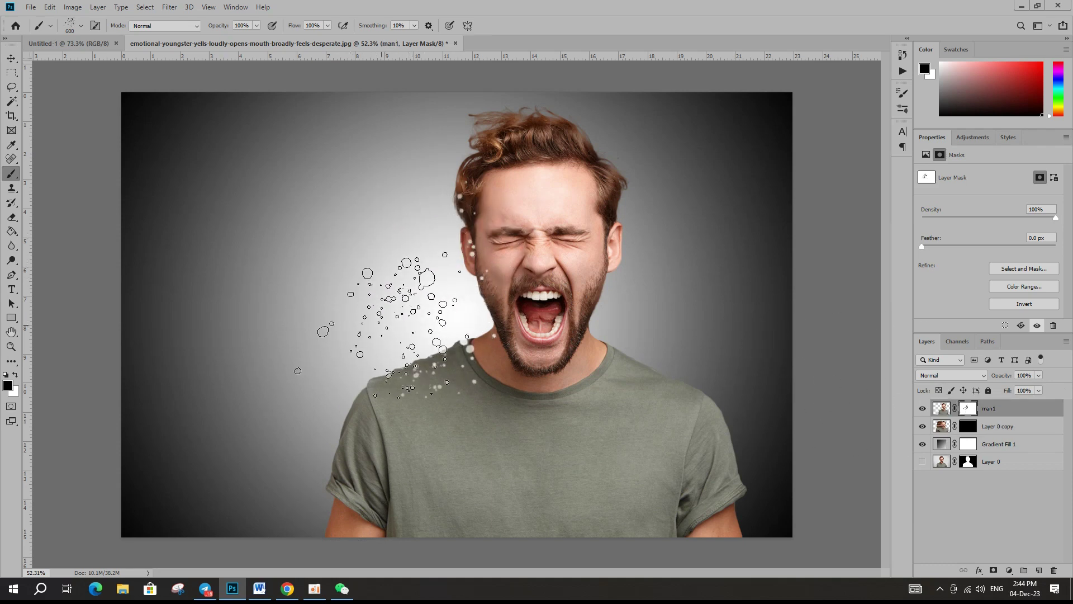
key(bracketright)
scroll(393, 307, up, 2)
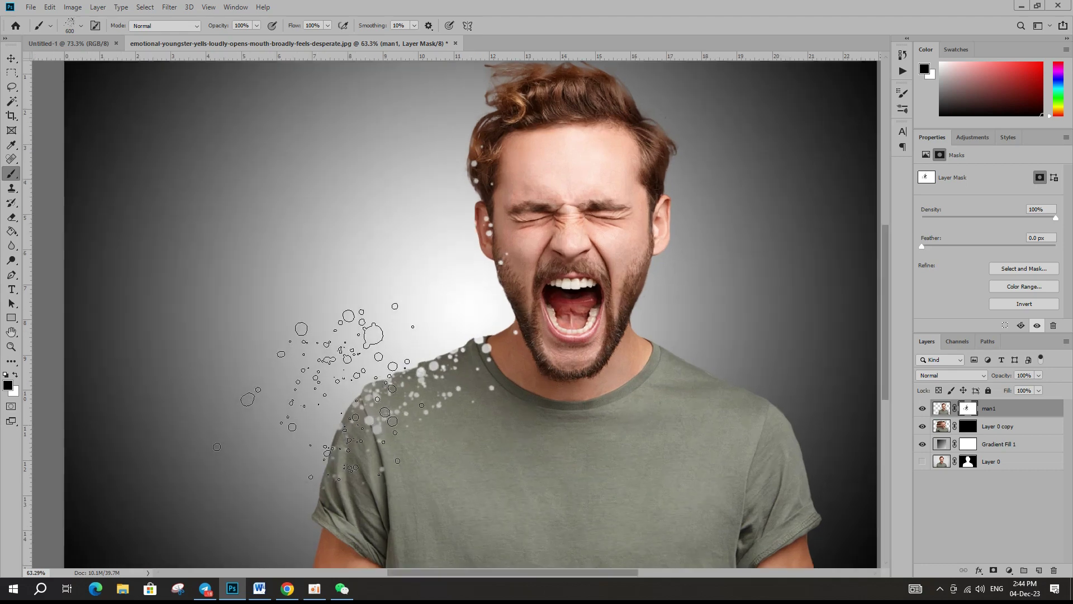
mouse_move(363, 285)
mouse_down()
mouse_move(430, 312)
mouse_move(381, 155)
mouse_up()
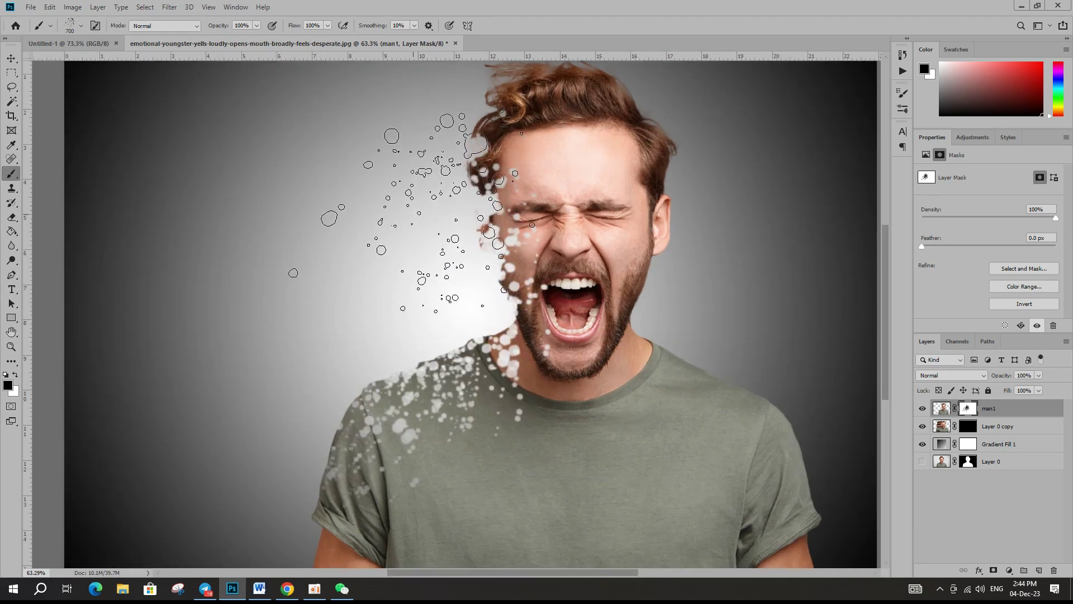
Step: Break the shoulder and sleeve edge into particles, then slightly shrink the brush
scroll(371, 168, down, 1)
scroll(347, 201, down, 3)
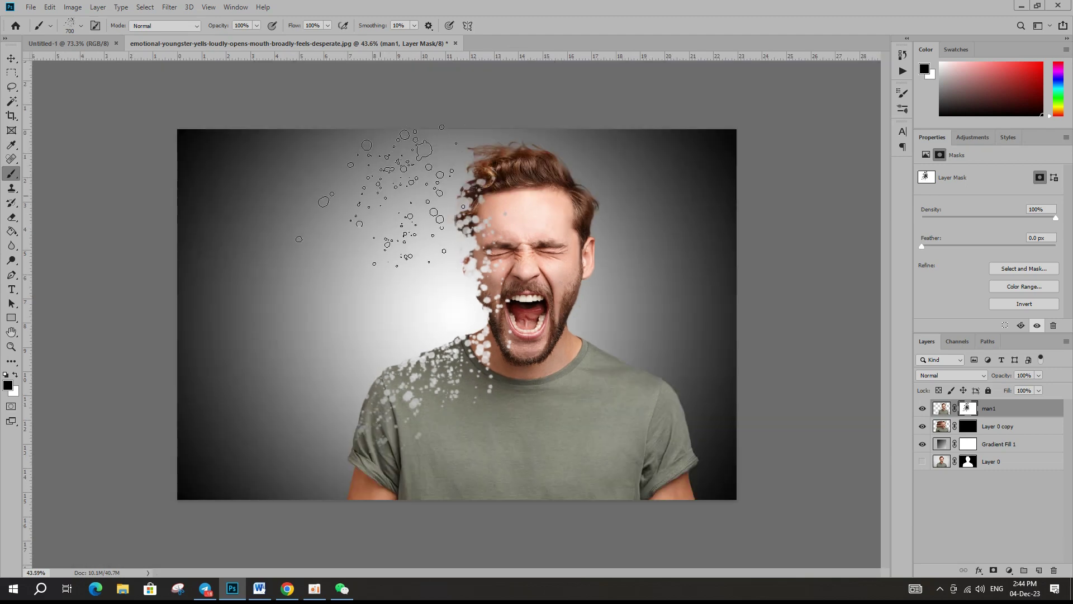
drag(341, 352, 308, 442)
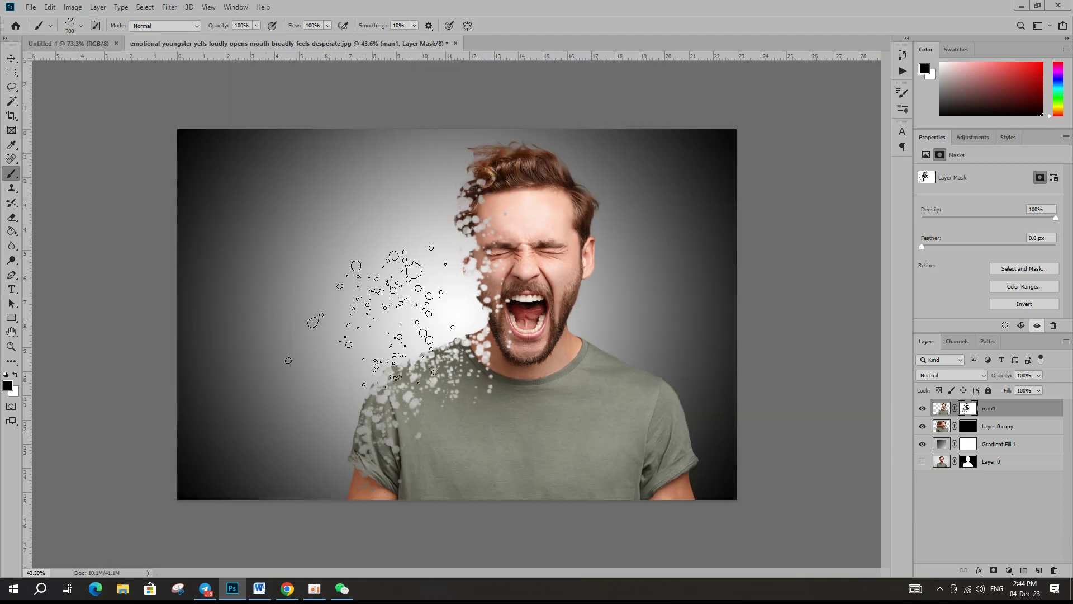
click(972, 426)
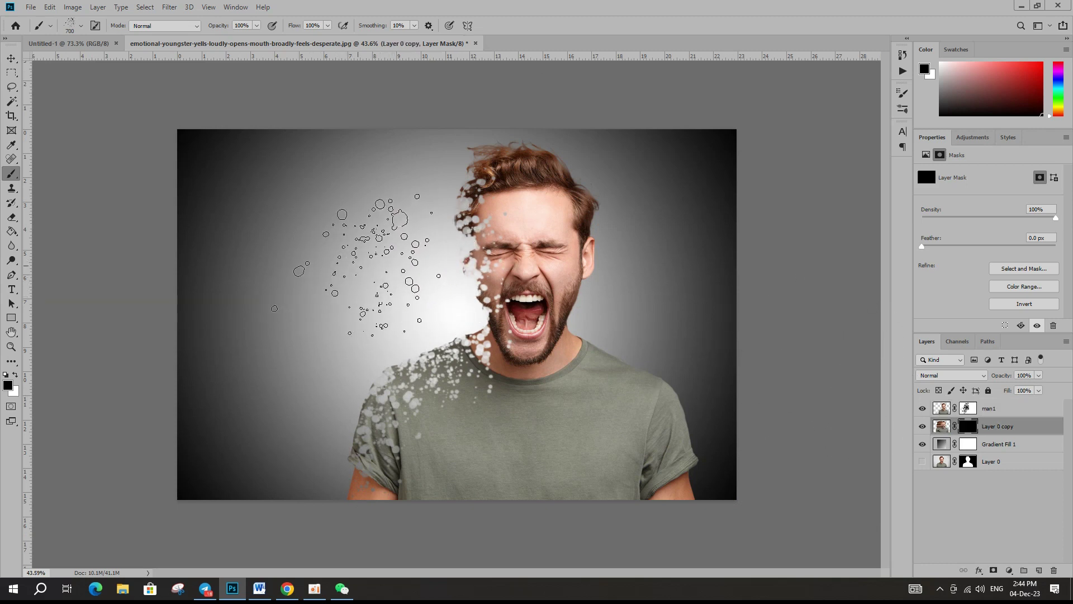
click(971, 408)
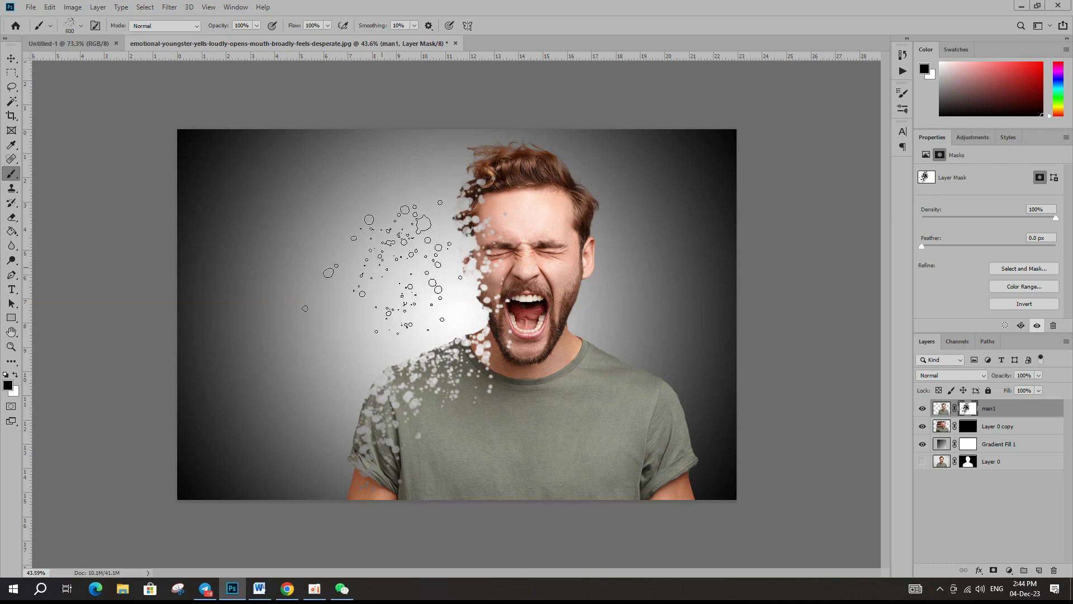
scroll(382, 267, up, 2)
key(bracketleft)
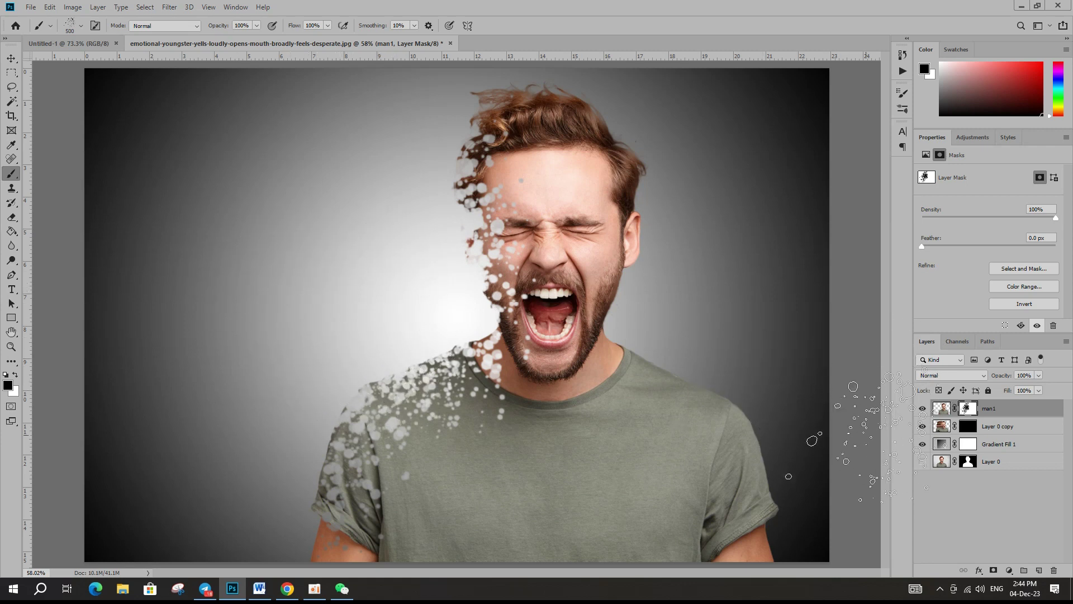
Step: Move the gradient fill below Layer 0, then paint black splatter left of the face on man1
drag(995, 450, 994, 469)
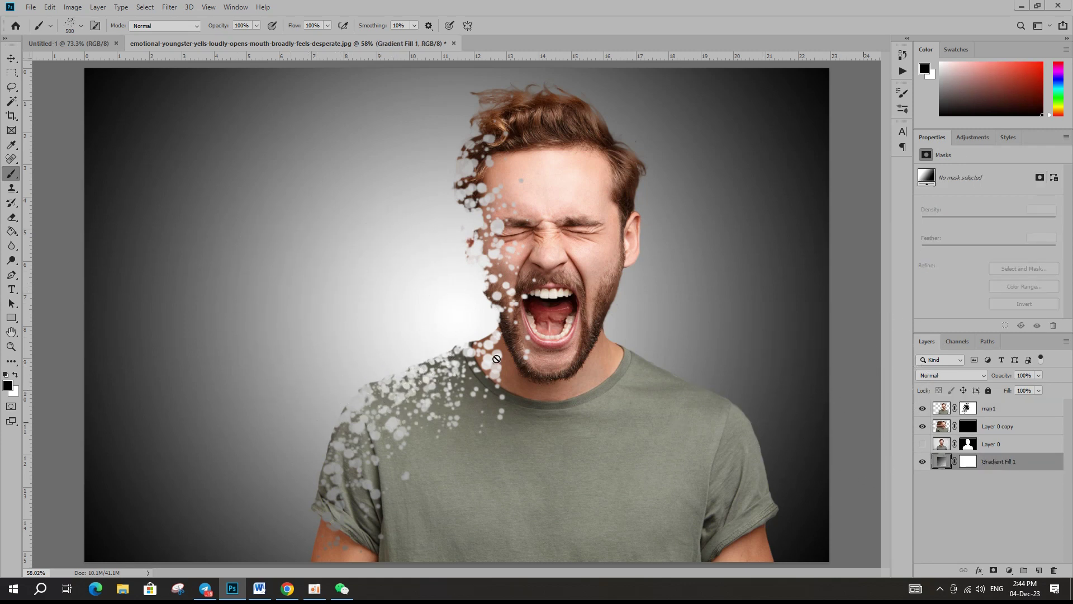
click(989, 408)
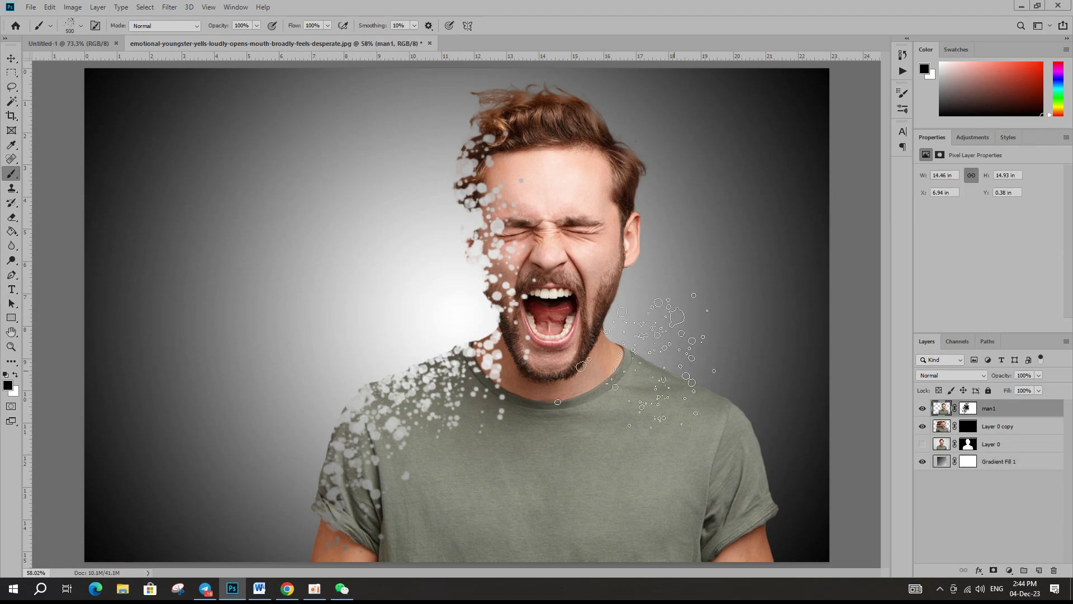
drag(385, 265, 360, 306)
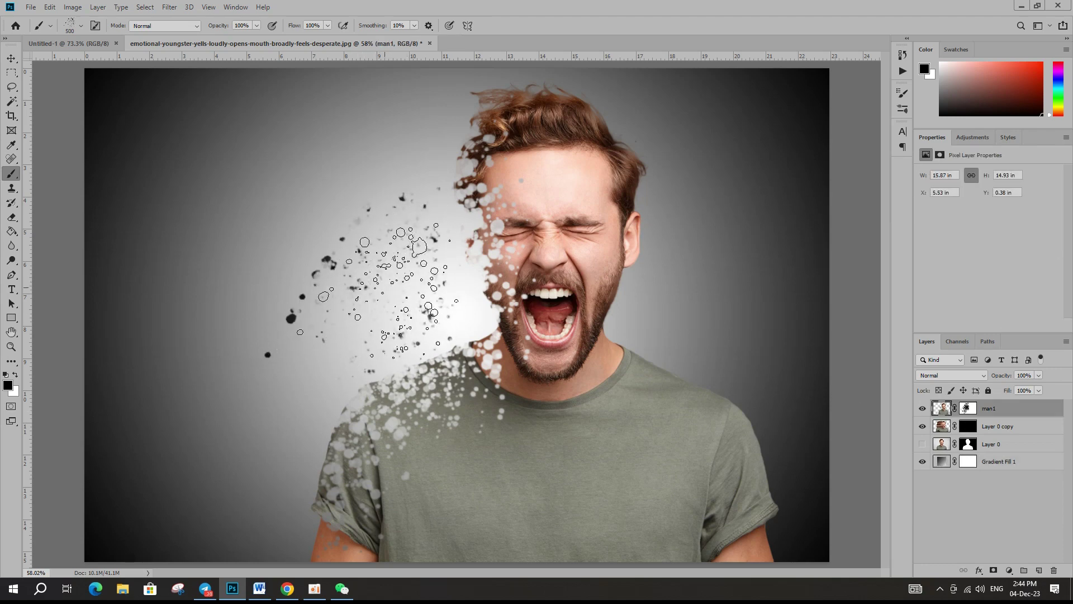
scroll(391, 291, down, 3)
scroll(414, 294, up, 2)
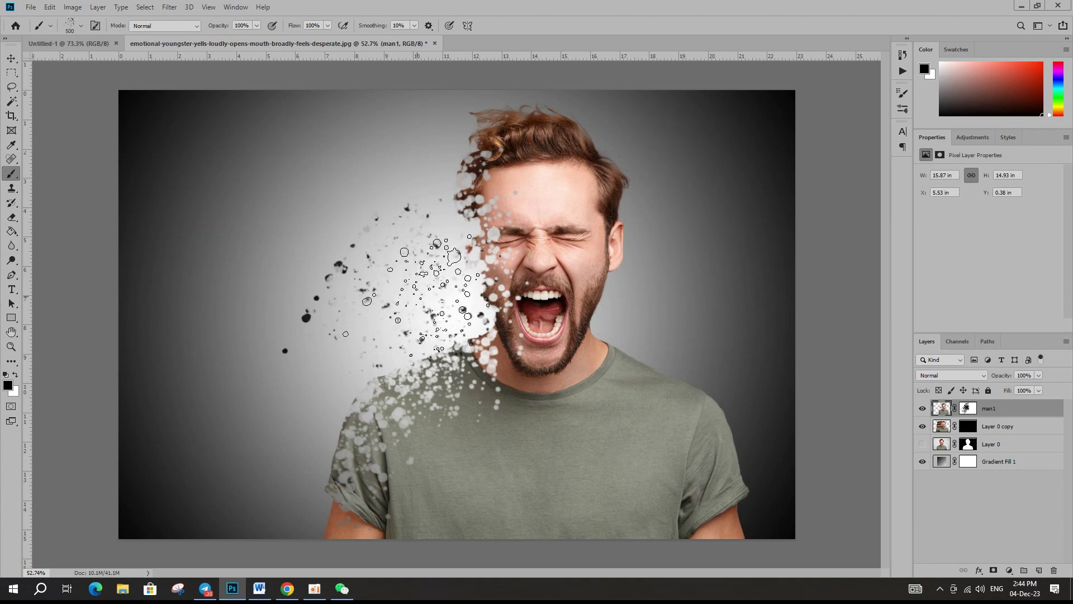
drag(393, 244, 414, 264)
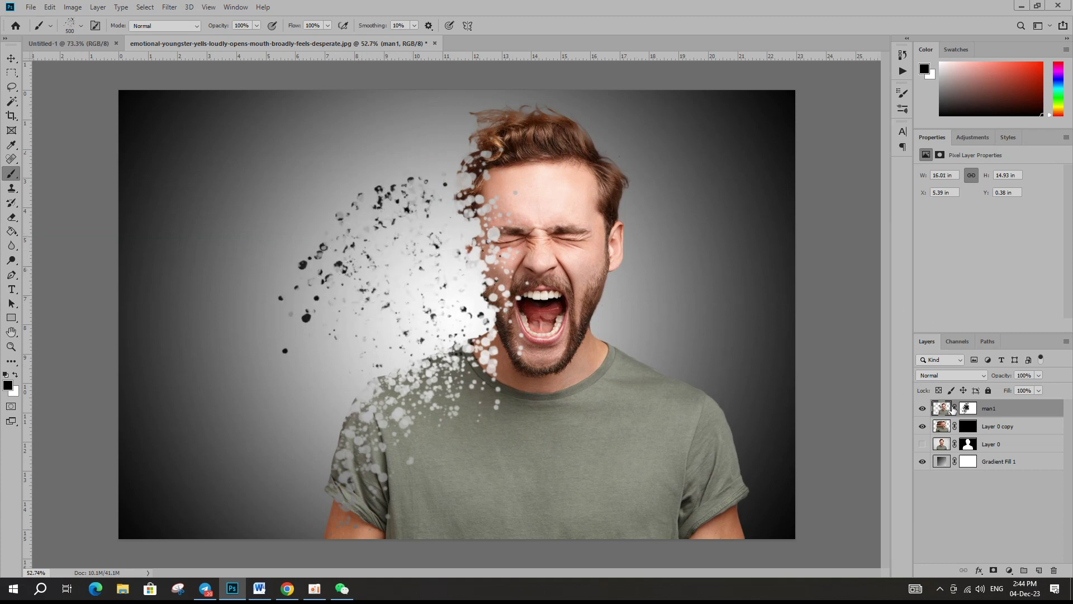
Step: Spread more black splatter near the hair and face edge, left of the head
click(963, 425)
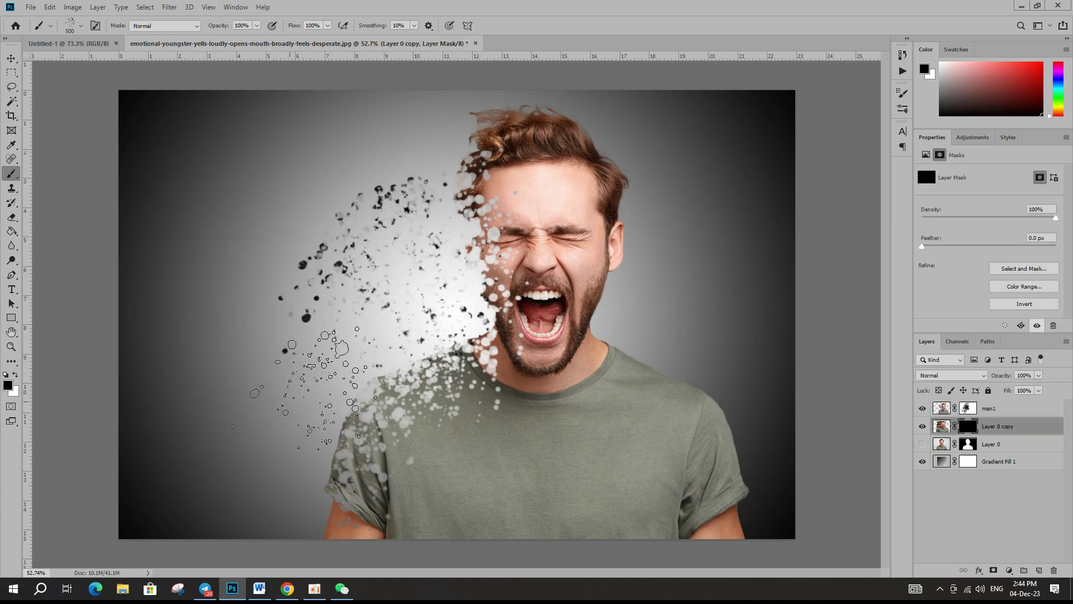
click(941, 408)
drag(481, 190, 413, 267)
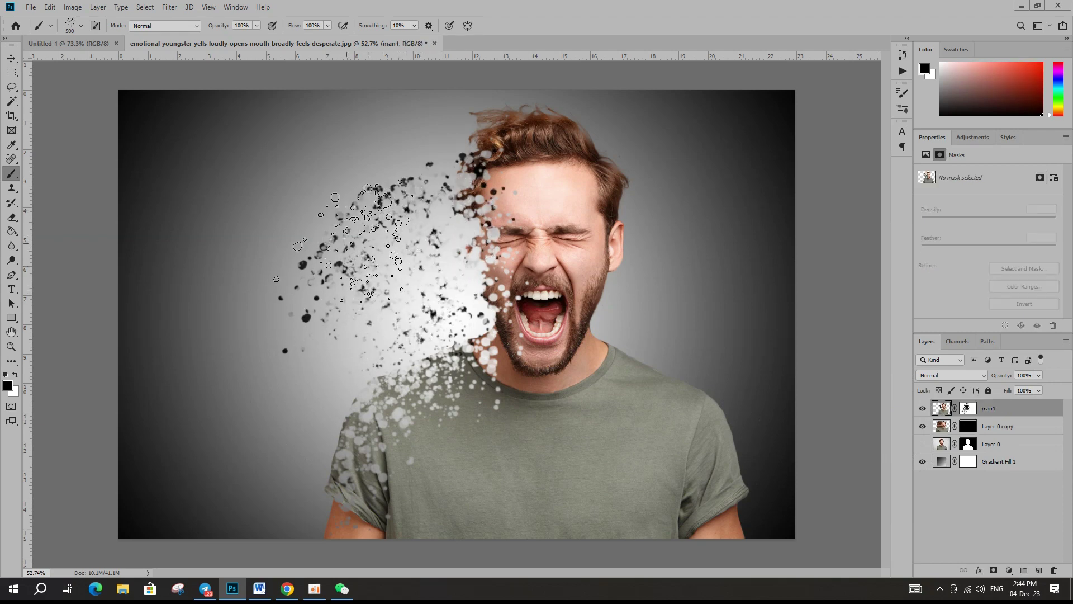
mouse_move(391, 192)
mouse_down()
mouse_move(268, 218)
mouse_move(330, 151)
mouse_move(391, 134)
mouse_move(425, 184)
mouse_move(414, 263)
mouse_move(268, 335)
mouse_move(280, 251)
mouse_up()
Step: Extend the black splatter from the face toward the lower-left shirt with the scatter brush
key(p)
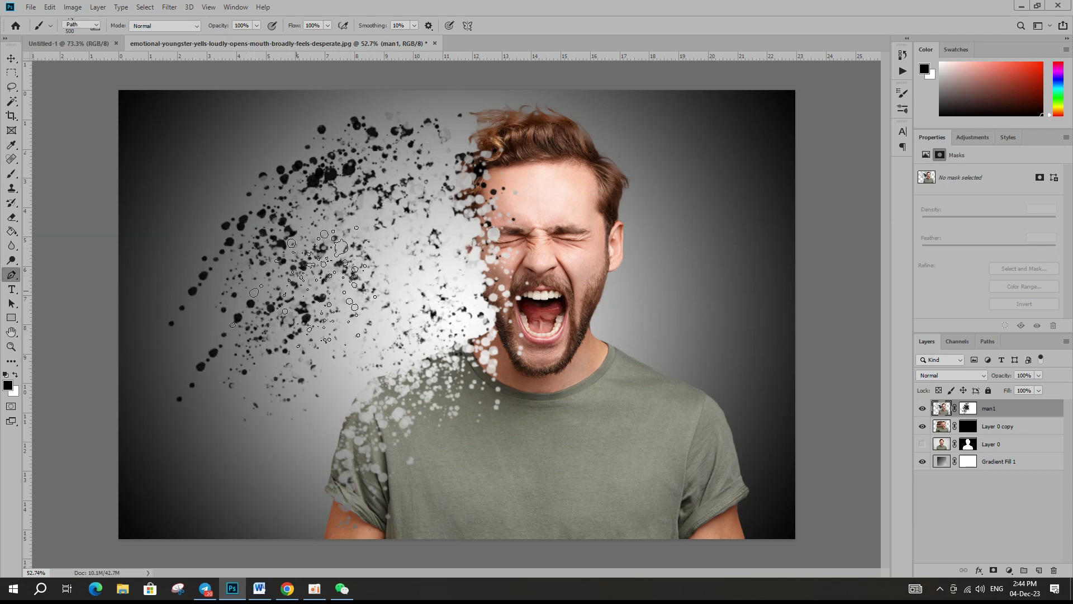
drag(313, 339, 323, 327)
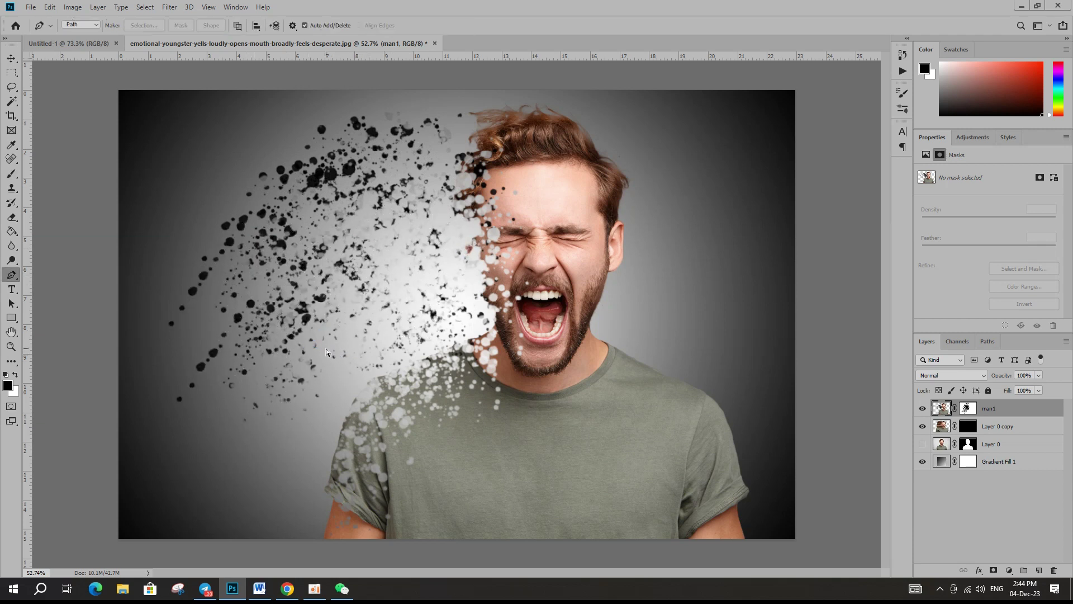
click(11, 174)
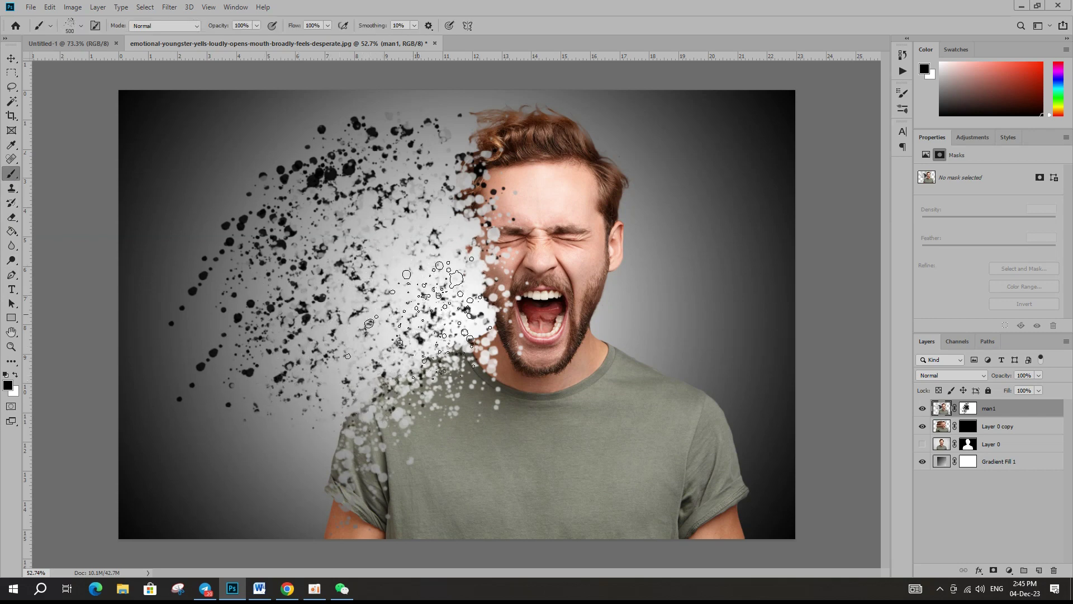
mouse_move(425, 288)
mouse_down()
mouse_move(285, 508)
mouse_move(425, 145)
mouse_move(263, 218)
mouse_move(410, 279)
mouse_up()
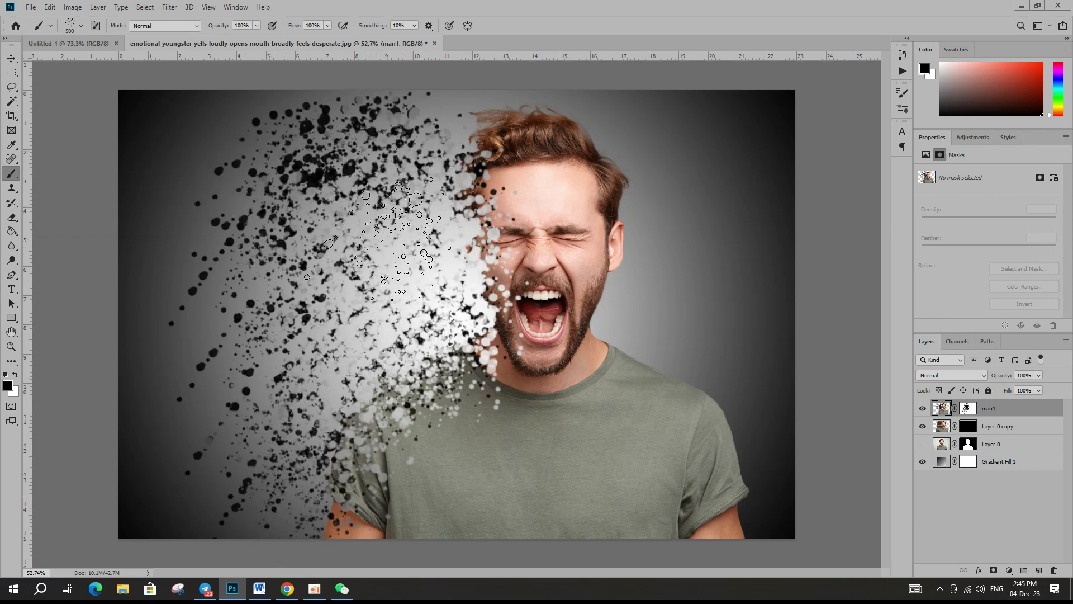
scroll(410, 280, down, 1)
scroll(395, 277, down, 5)
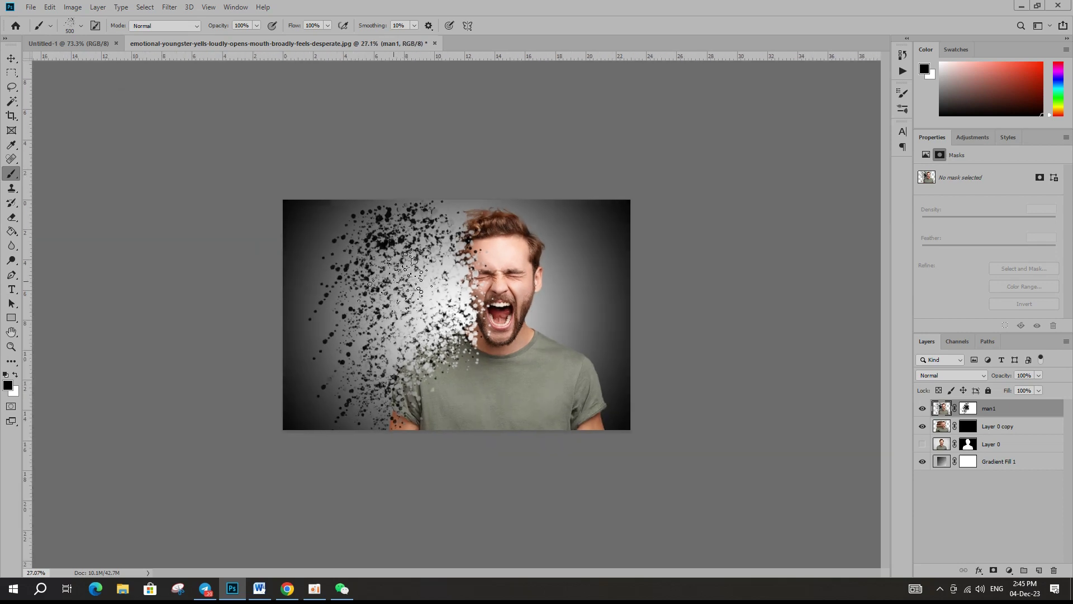
scroll(441, 293, up, 2)
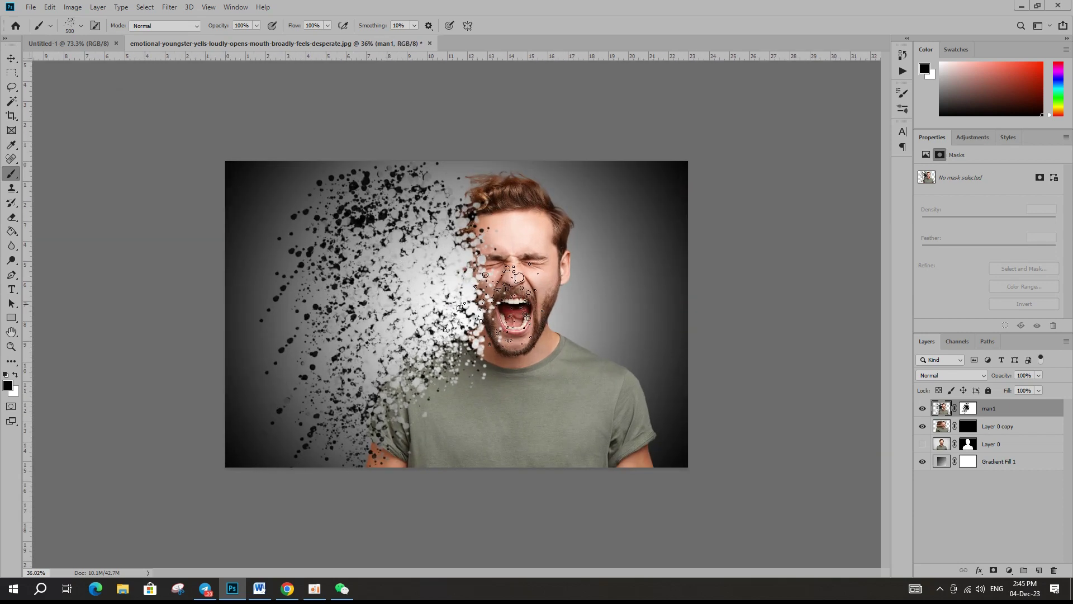
click(967, 433)
scroll(456, 313, up, 2)
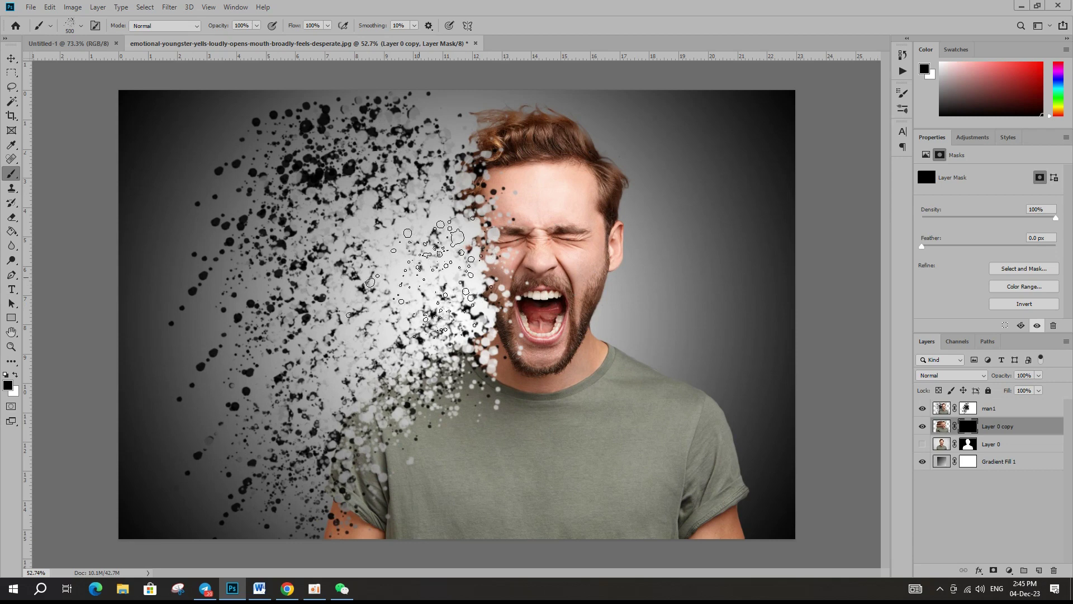
Step: Break up the left side on the man1 and Layer 0 copy masks with a 600 scatter brush
click(972, 411)
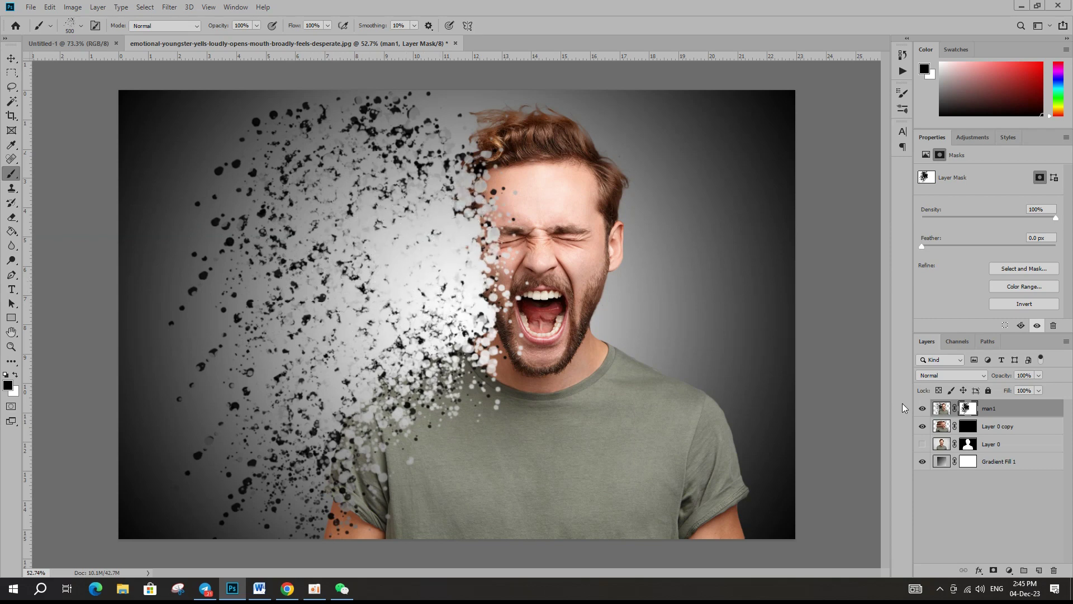
click(968, 425)
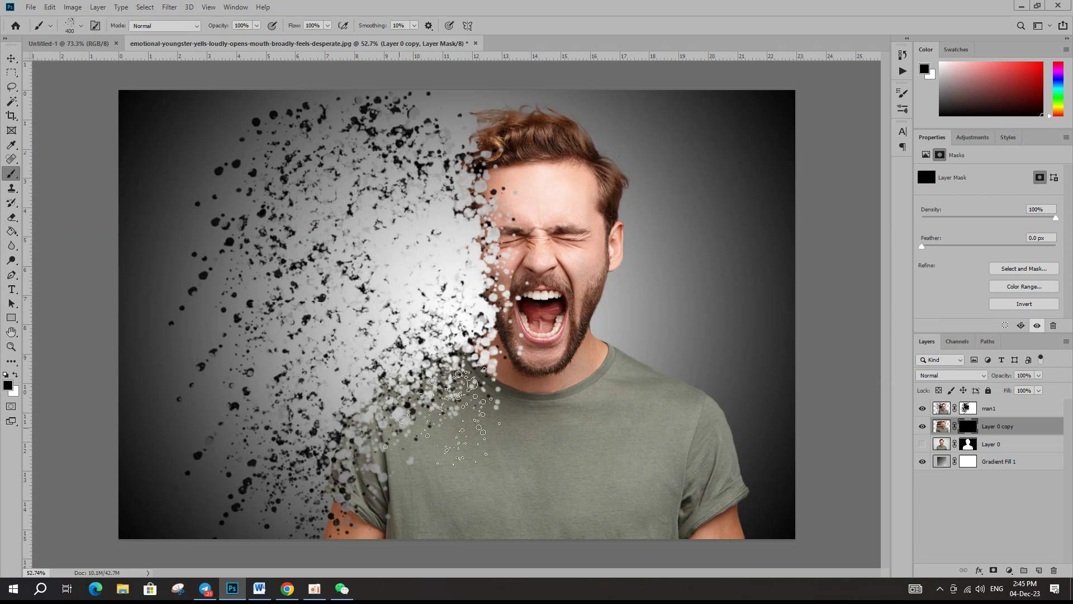
click(972, 408)
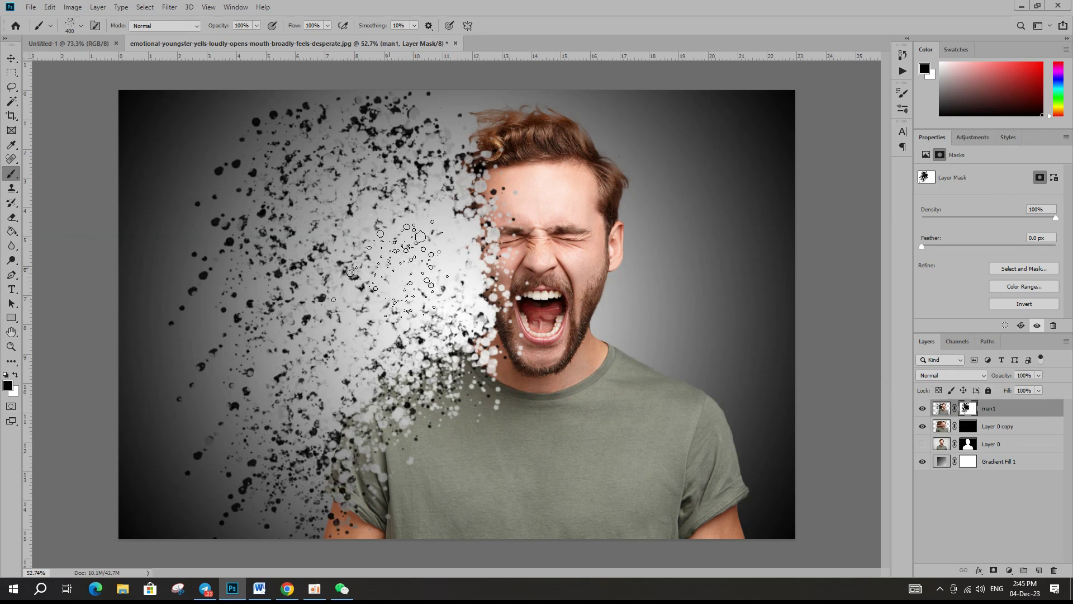
key(bracketright)
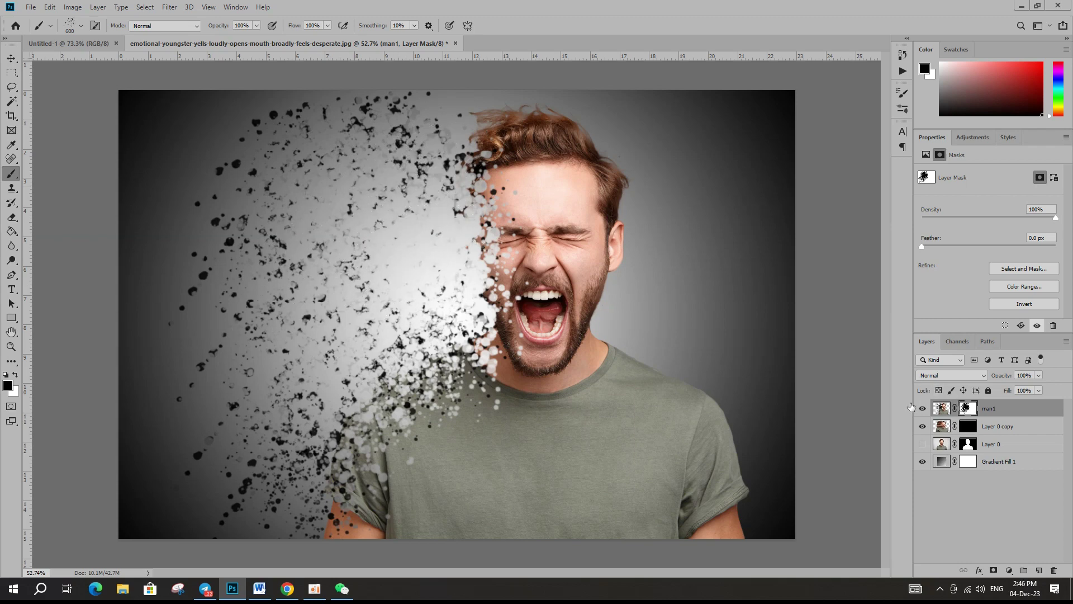
click(967, 426)
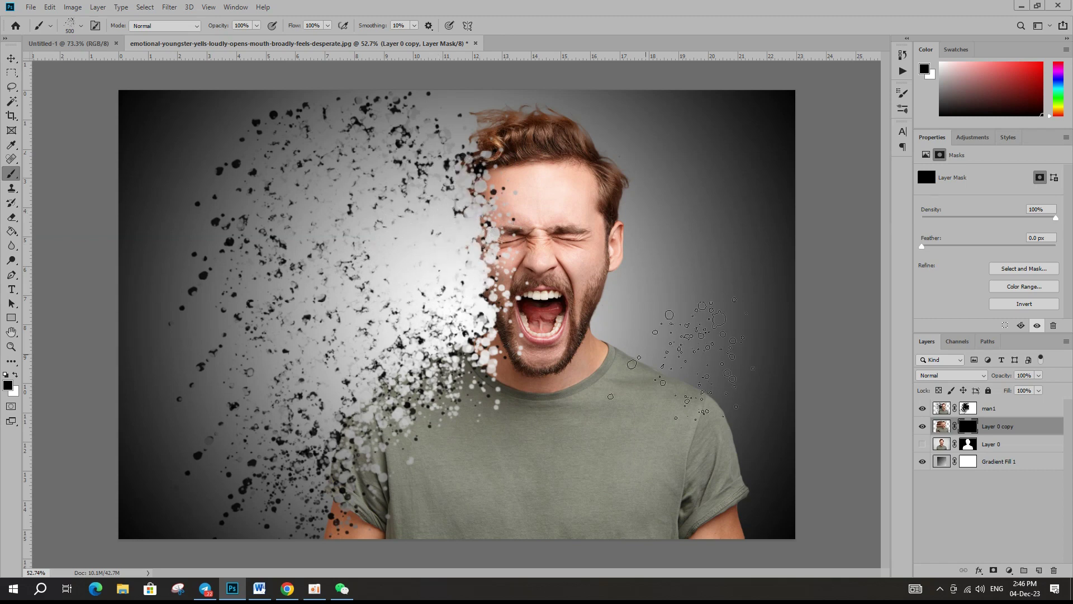
click(968, 409)
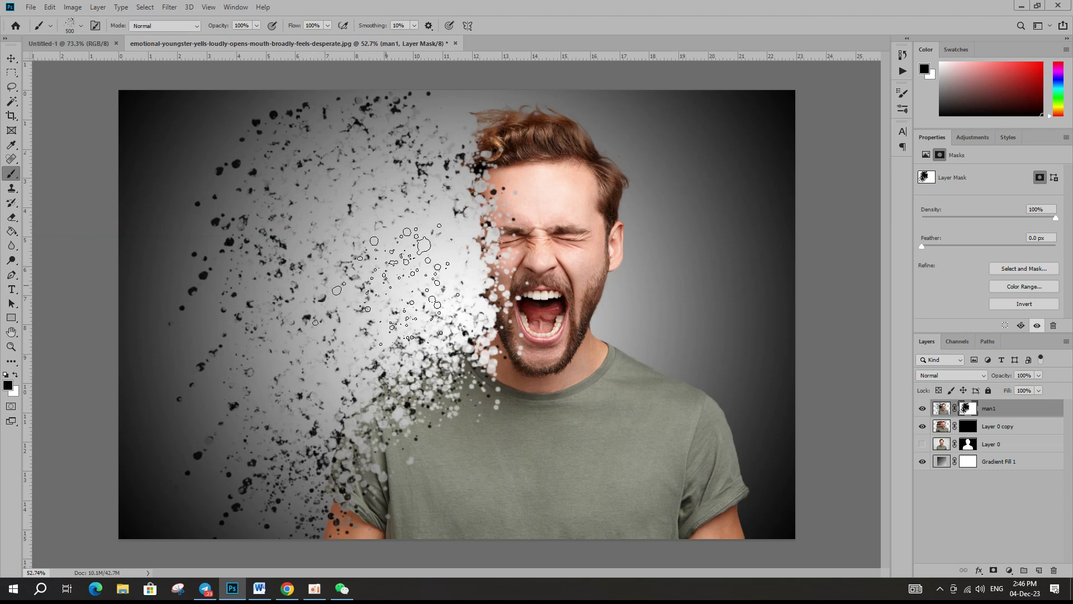
Step: Keep blending fragments on both masks, enlarging the brush to 900
scroll(419, 240, down, 3)
scroll(424, 235, up, 1)
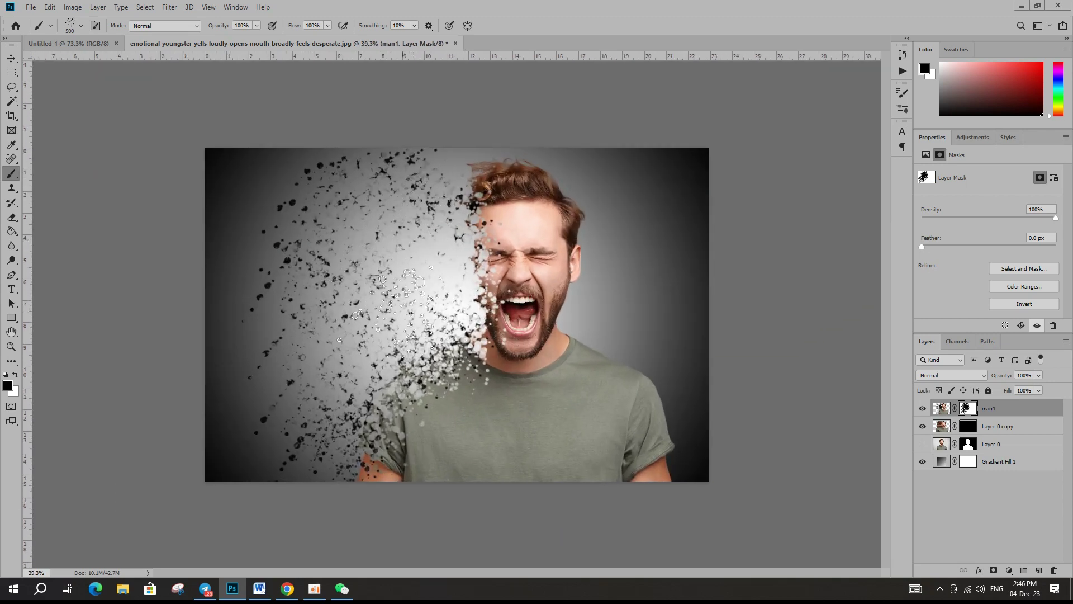
scroll(408, 291, up, 1)
click(968, 426)
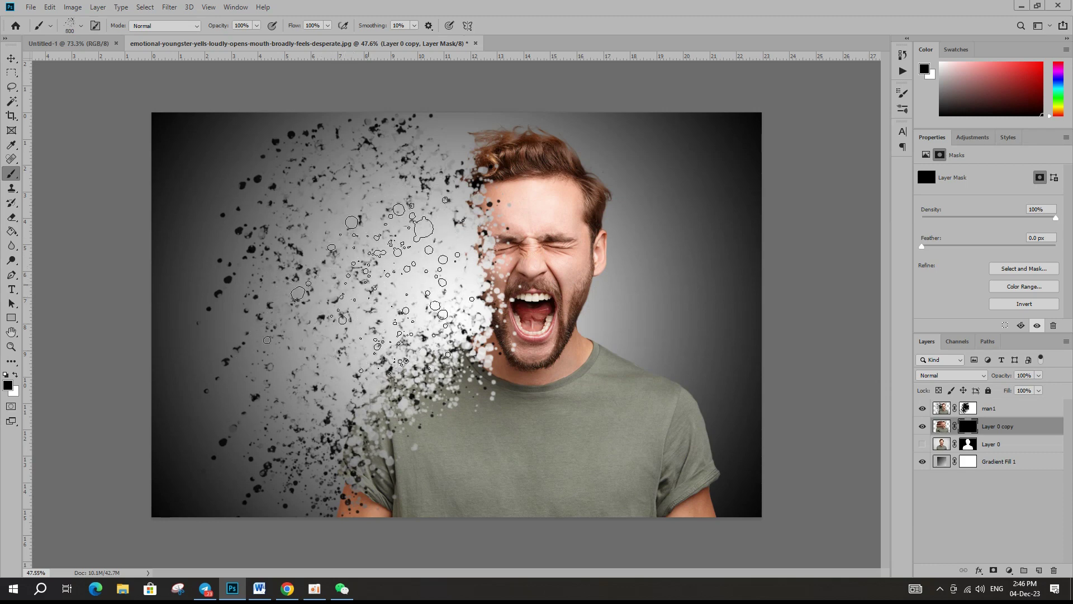
click(968, 408)
key(bracketright)
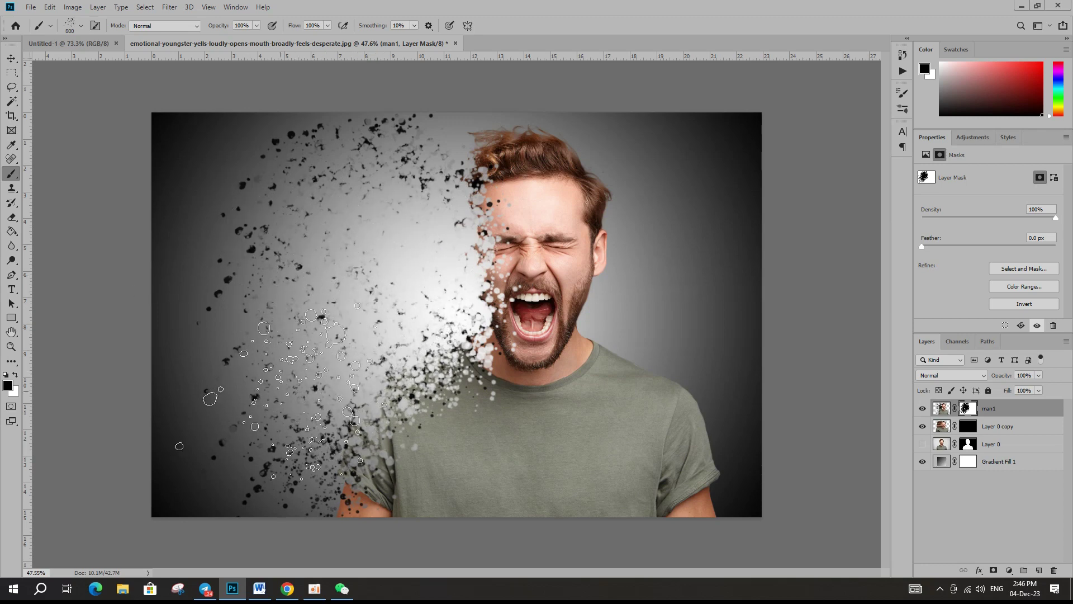
Step: Paint wider fragments on both masks with a 1000 brush, then reduce it to 700
click(967, 427)
key(bracketleft)
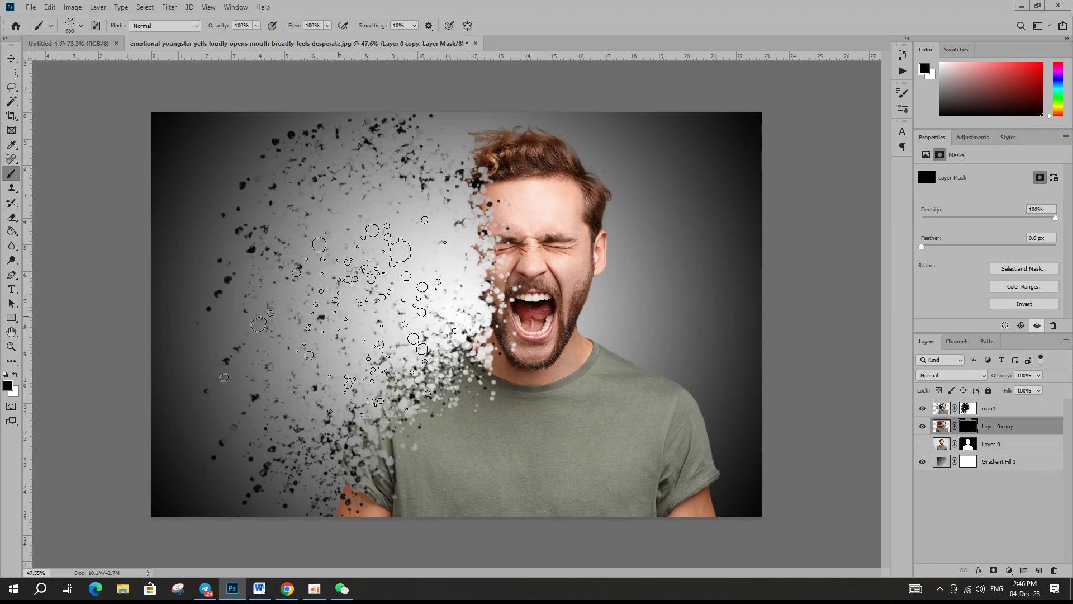
key(bracketright)
scroll(401, 289, up, 2)
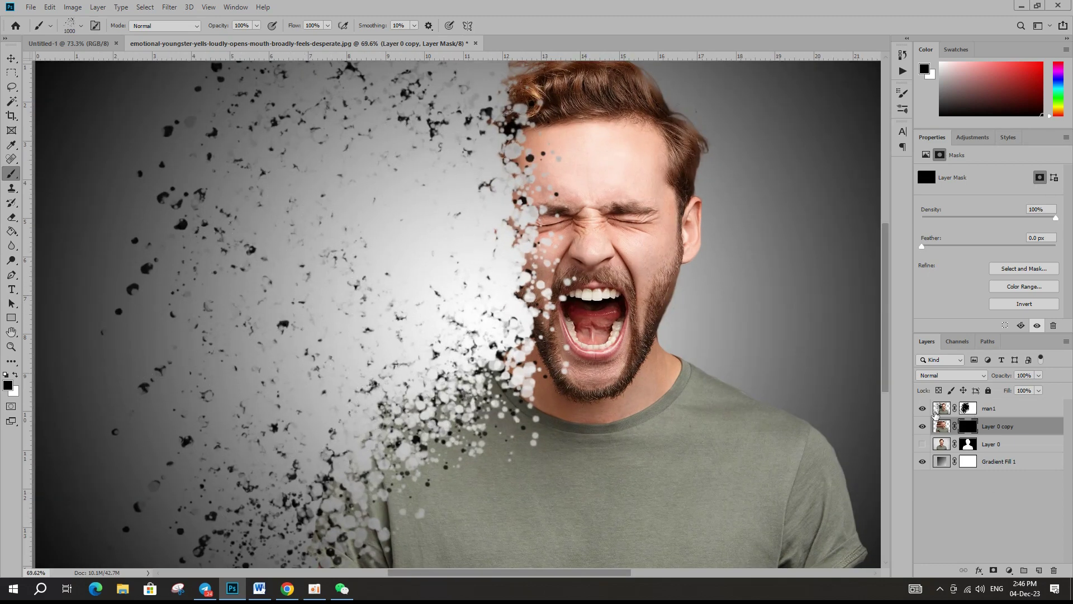
click(935, 413)
key(bracketleft)
key(bracketleft)
key(bracketleft)
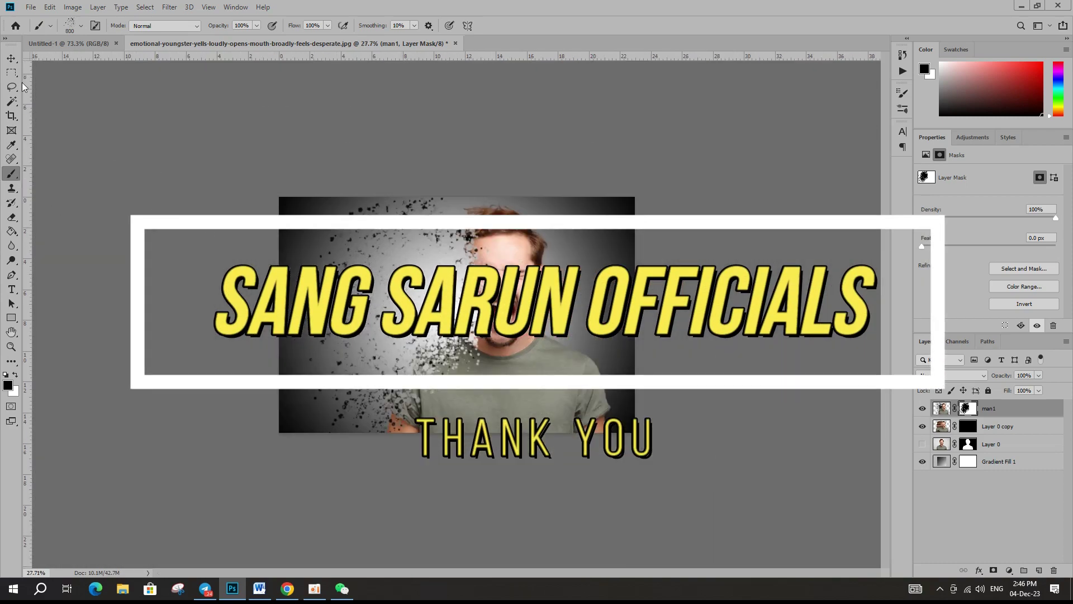
Step: Switch to the Move tool and deselect all layers
click(9, 59)
click(335, 120)
scroll(457, 315, up, 3)
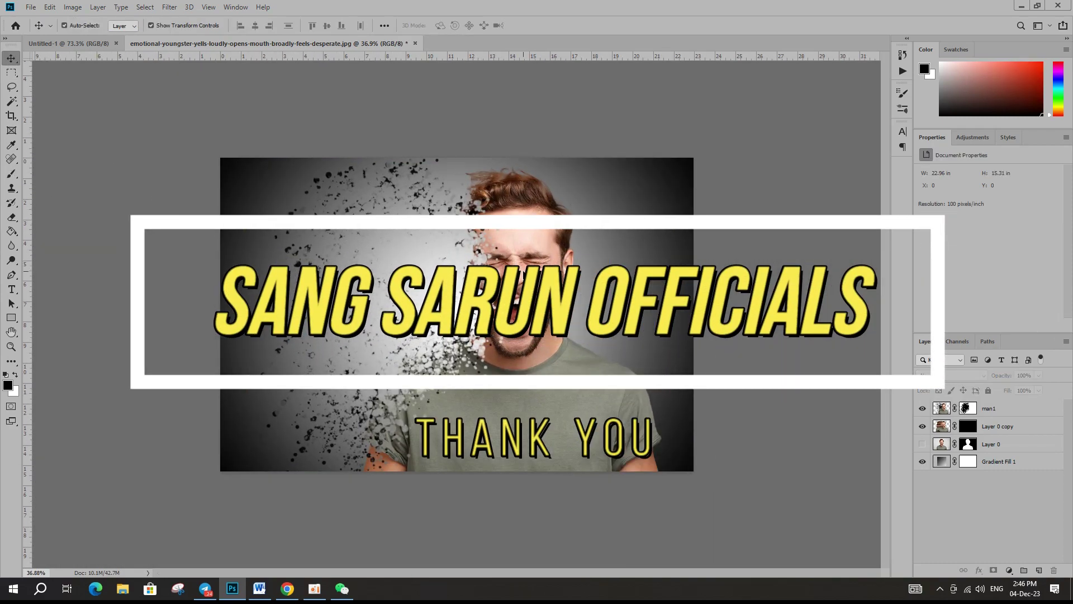